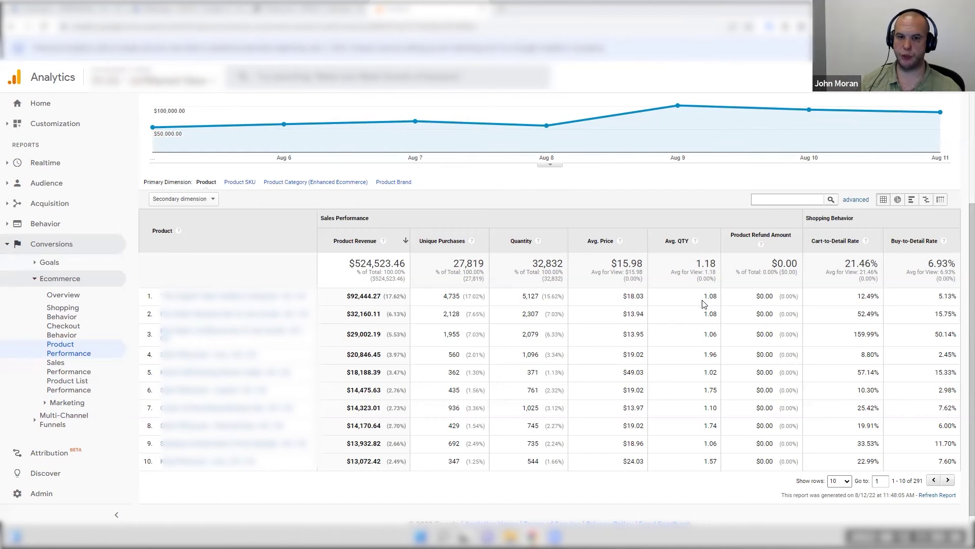
- Highlight row 4's Avg. QTY 1.96 and Avg. Price $19.02, plus row 1's $18.03
{"action": "left_click_drag", "start_coordinate": [700, 356], "coordinate": [719, 355]}
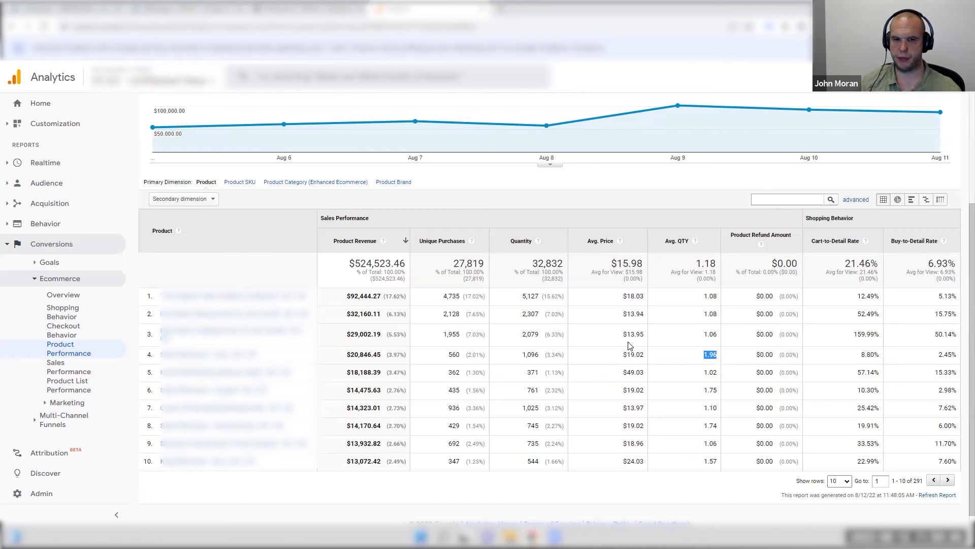
{"action": "left_click_drag", "start_coordinate": [622, 354], "coordinate": [643, 354]}
{"action": "left_click_drag", "start_coordinate": [623, 296], "coordinate": [649, 303]}
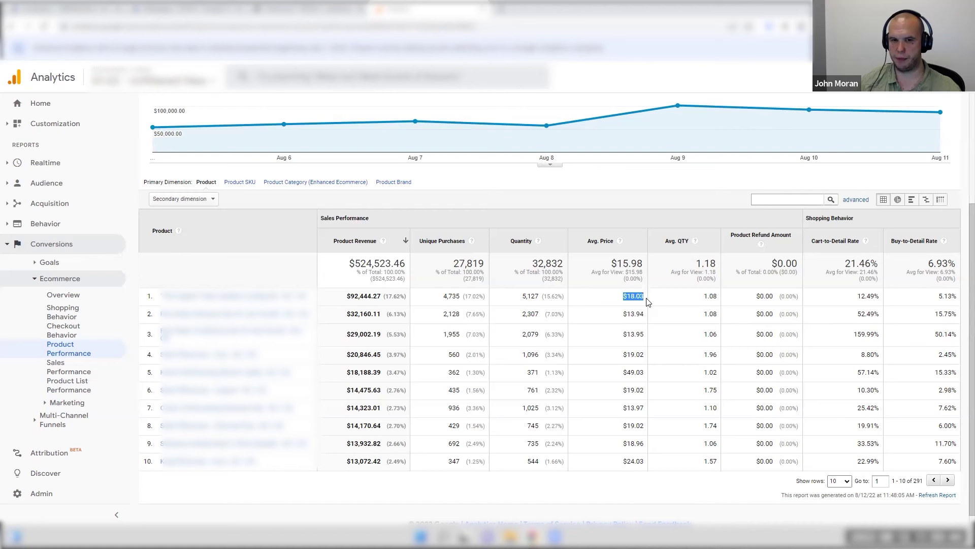
{"action": "left_click_drag", "start_coordinate": [630, 357], "coordinate": [642, 354]}
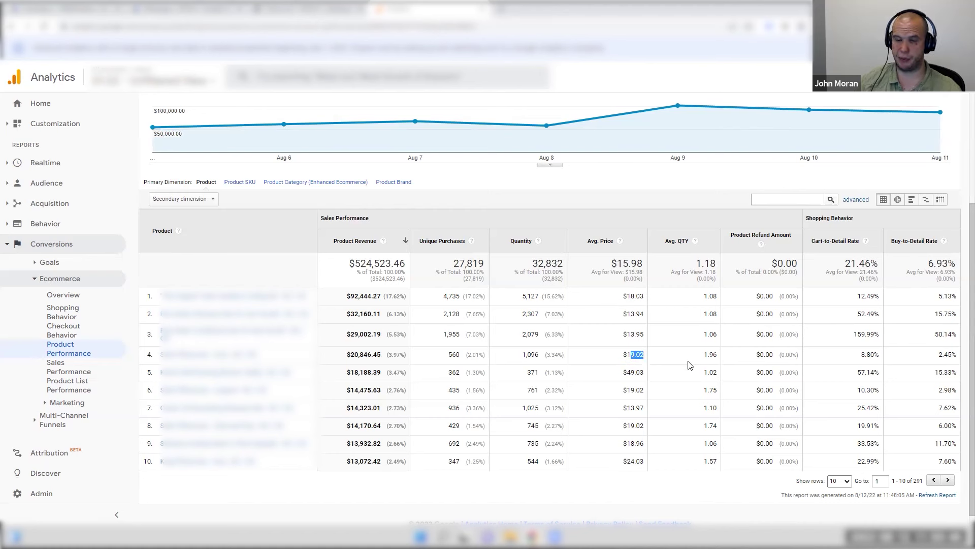
{"action": "left_click_drag", "start_coordinate": [703, 354], "coordinate": [717, 356]}
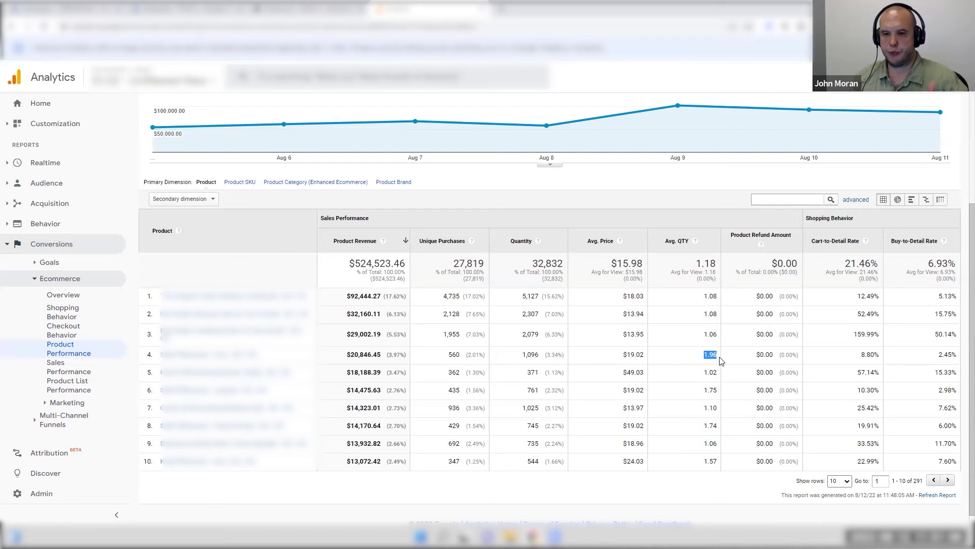
- Show 2500 rows per page and scroll down through all 291 products
{"action": "left_click", "coordinate": [839, 480]}
{"action": "left_click", "coordinate": [838, 463]}
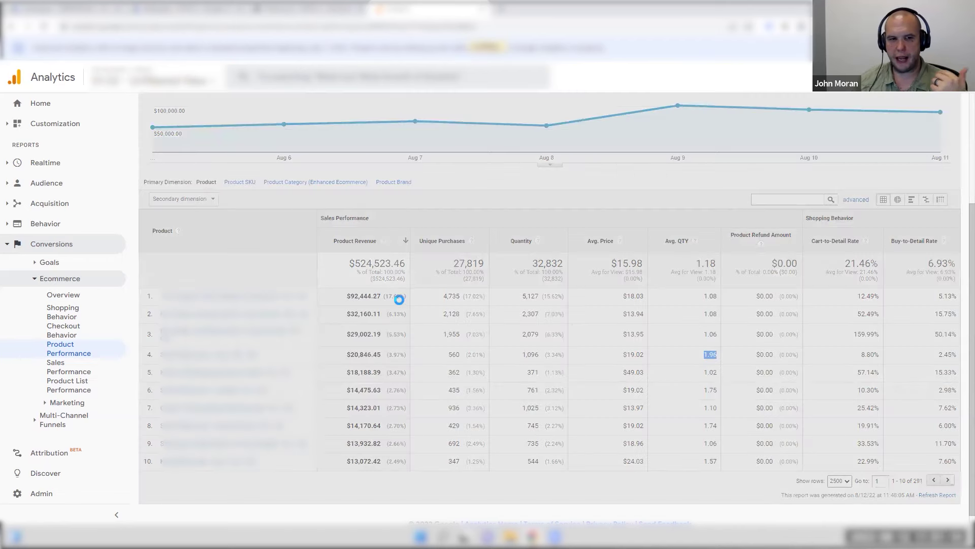
{"action": "scroll", "coordinate": [648, 355], "scroll_direction": "down", "scroll_amount": 1}
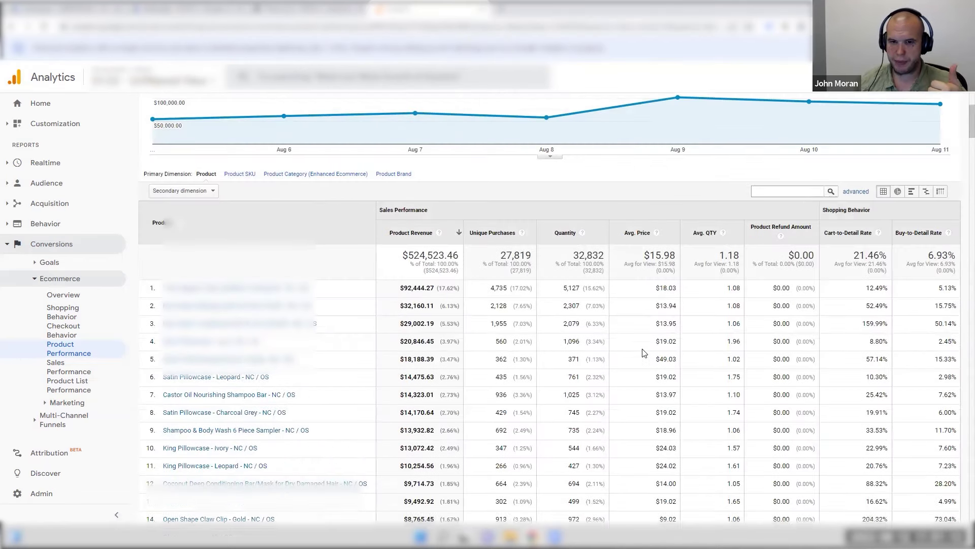
{"action": "scroll", "coordinate": [726, 256], "scroll_direction": "down", "scroll_amount": 1}
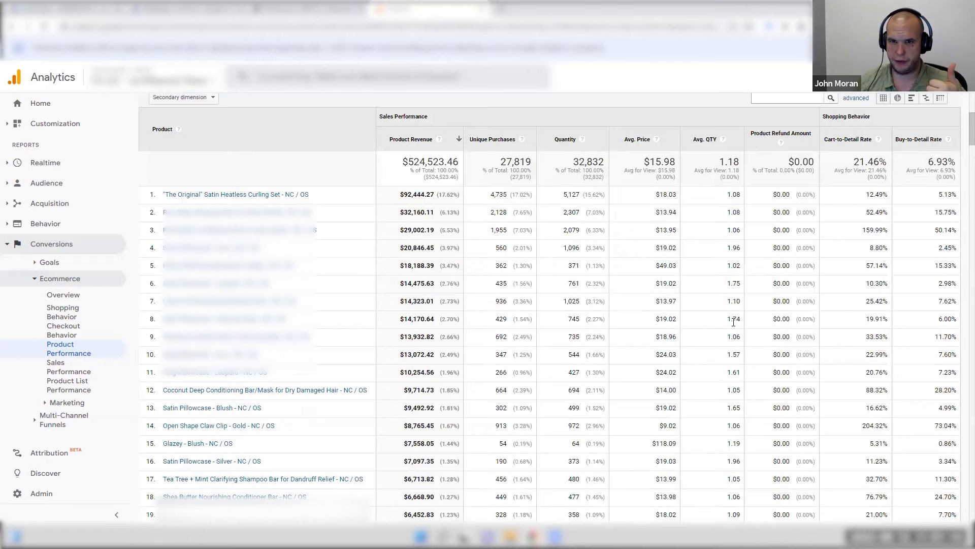
{"action": "scroll", "coordinate": [733, 321], "scroll_direction": "down", "scroll_amount": 1}
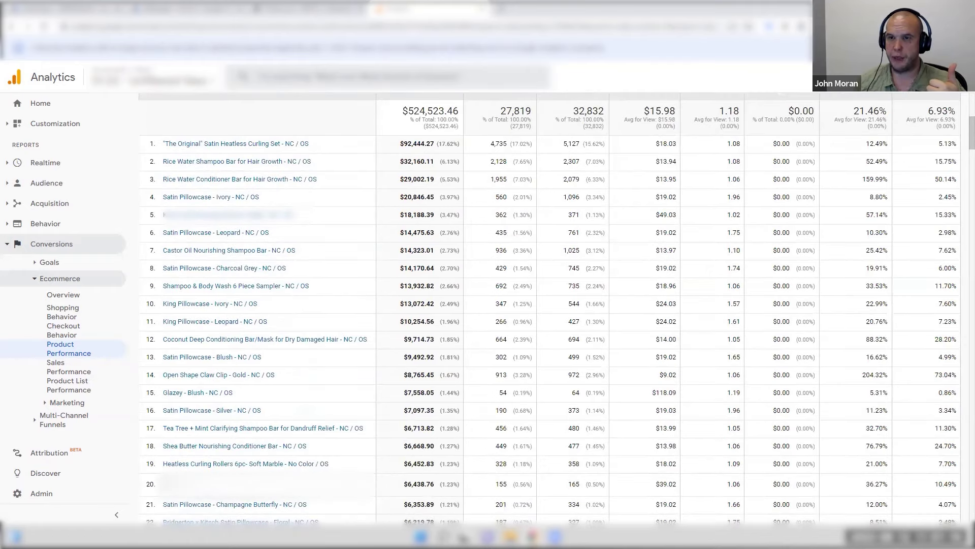
- Take a region screenshot of the Product Performance table, ready to draw rectangles
{"action": "key", "text": "Print"}
{"action": "left_click_drag", "start_coordinate": [109, 107], "coordinate": [967, 520]}
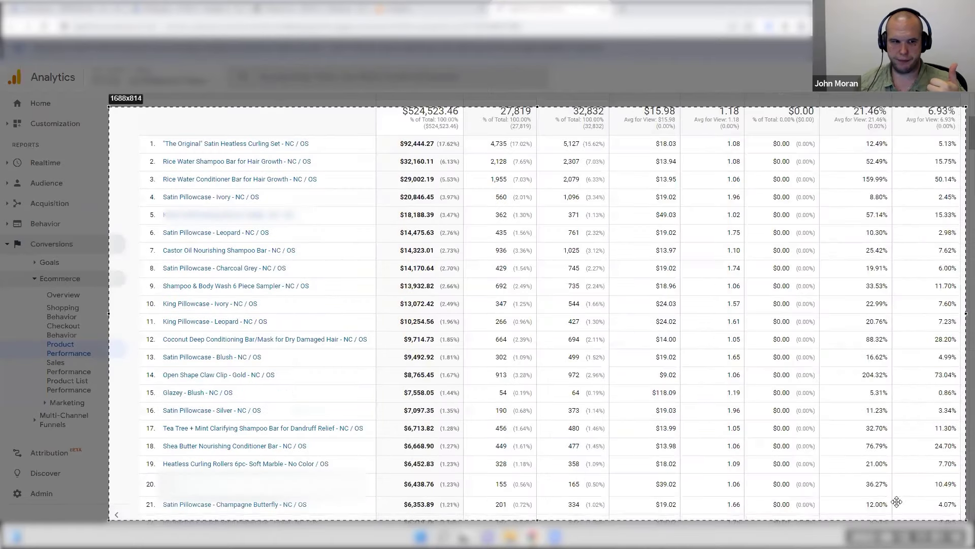
{"action": "left_click", "coordinate": [99, 456]}
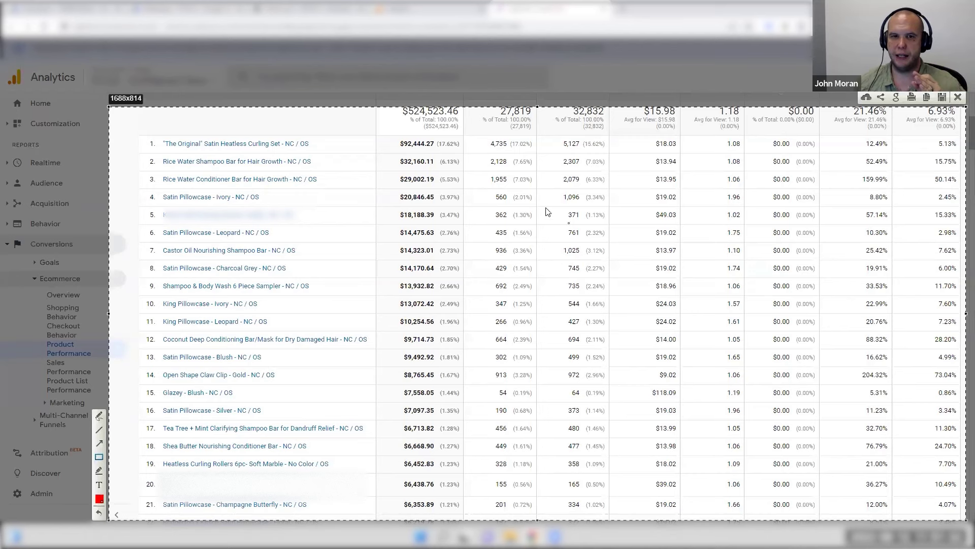
- Draw red boxes around the pillowcase rows 4, 6, 8, 10 and 13
{"action": "left_click_drag", "start_coordinate": [144, 190], "coordinate": [744, 204]}
{"action": "mouse_move", "coordinate": [145, 226]}
{"action": "left_mouse_down"}
{"action": "mouse_move", "coordinate": [214, 243]}
{"action": "mouse_move", "coordinate": [718, 252]}
{"action": "mouse_move", "coordinate": [743, 240]}
{"action": "left_mouse_up"}
{"action": "mouse_move", "coordinate": [136, 261]}
{"action": "left_mouse_down"}
{"action": "mouse_move", "coordinate": [163, 270]}
{"action": "mouse_move", "coordinate": [747, 285]}
{"action": "mouse_move", "coordinate": [745, 275]}
{"action": "left_mouse_up"}
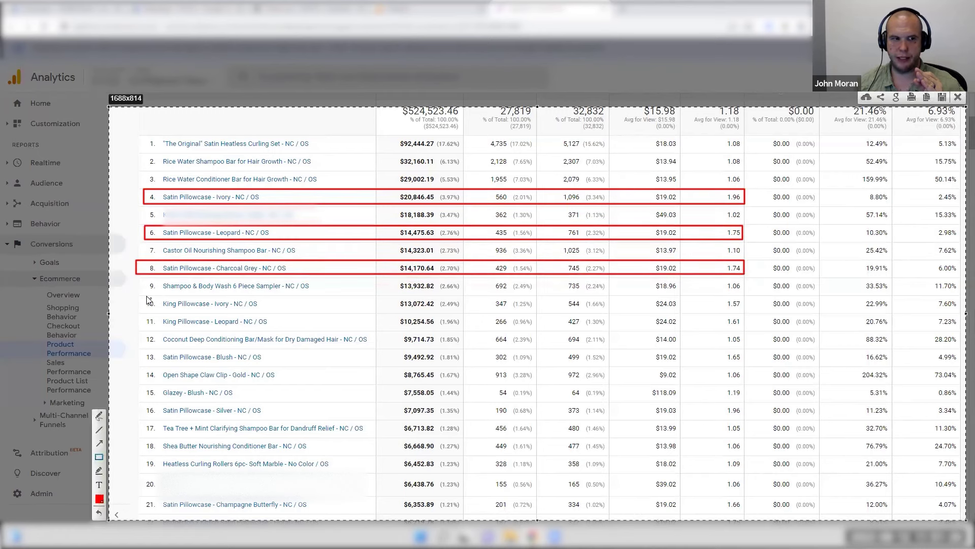
{"action": "mouse_move", "coordinate": [145, 296]}
{"action": "left_mouse_down"}
{"action": "mouse_move", "coordinate": [702, 328]}
{"action": "mouse_move", "coordinate": [746, 323]}
{"action": "mouse_move", "coordinate": [744, 311]}
{"action": "left_mouse_up"}
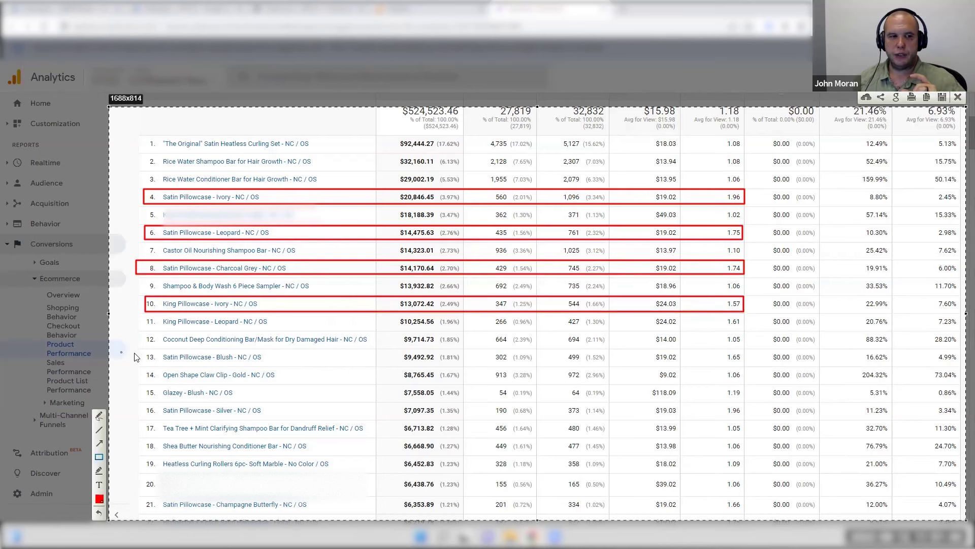
{"action": "mouse_move", "coordinate": [138, 349]}
{"action": "left_mouse_down"}
{"action": "mouse_move", "coordinate": [262, 381]}
{"action": "mouse_move", "coordinate": [744, 370]}
{"action": "left_mouse_up"}
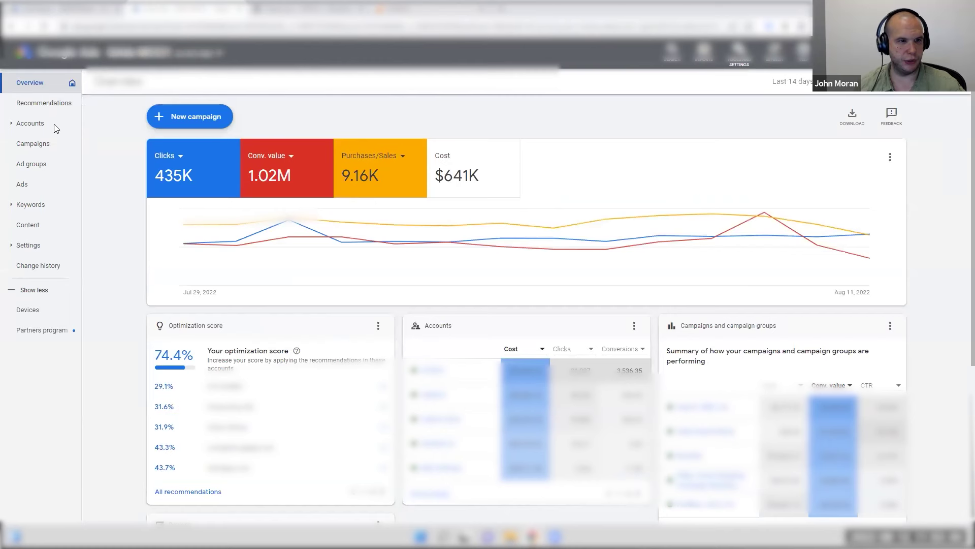
- Open the account's Campaigns table and check Campaign ID in Modify columns after searching 'camp'
{"action": "left_click", "coordinate": [427, 370]}
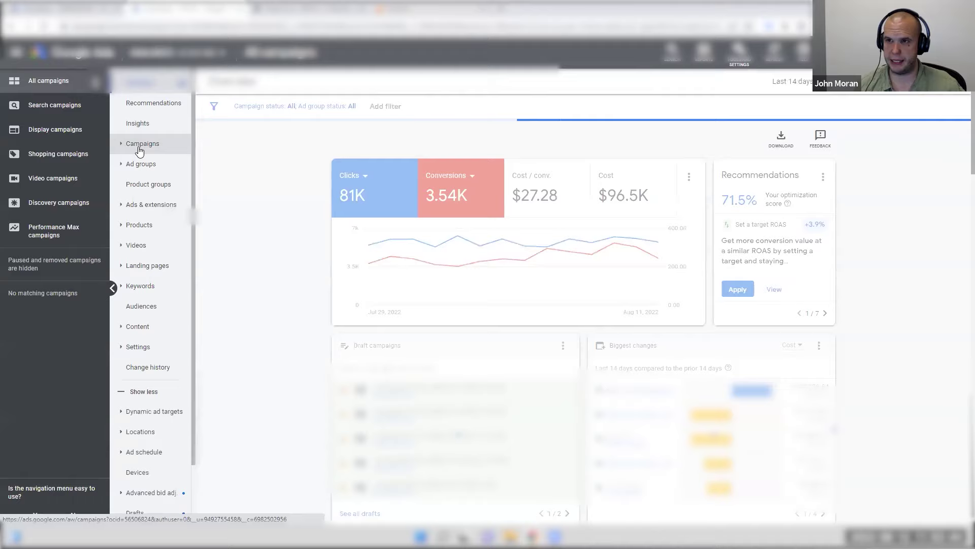
{"action": "left_click", "coordinate": [138, 147]}
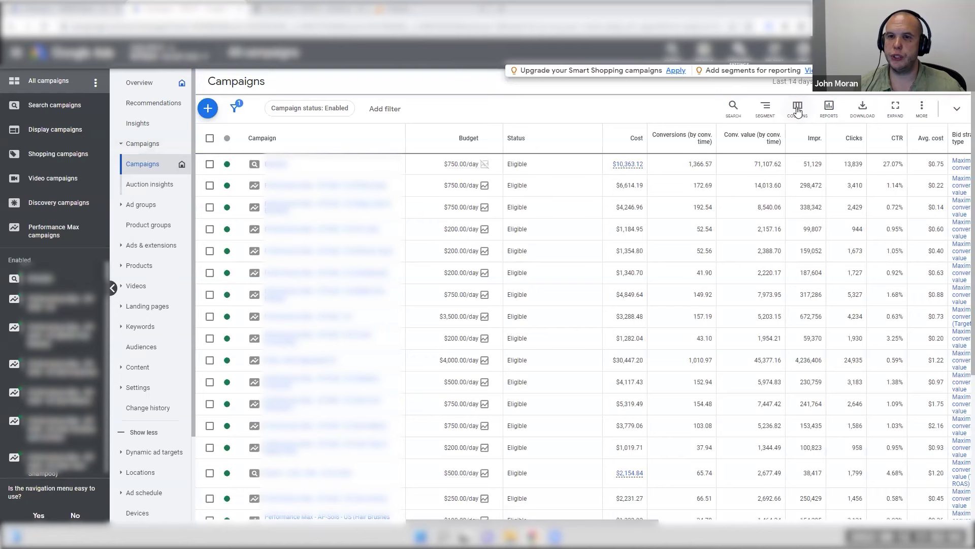
{"action": "left_click", "coordinate": [797, 111]}
{"action": "left_click", "coordinate": [795, 138]}
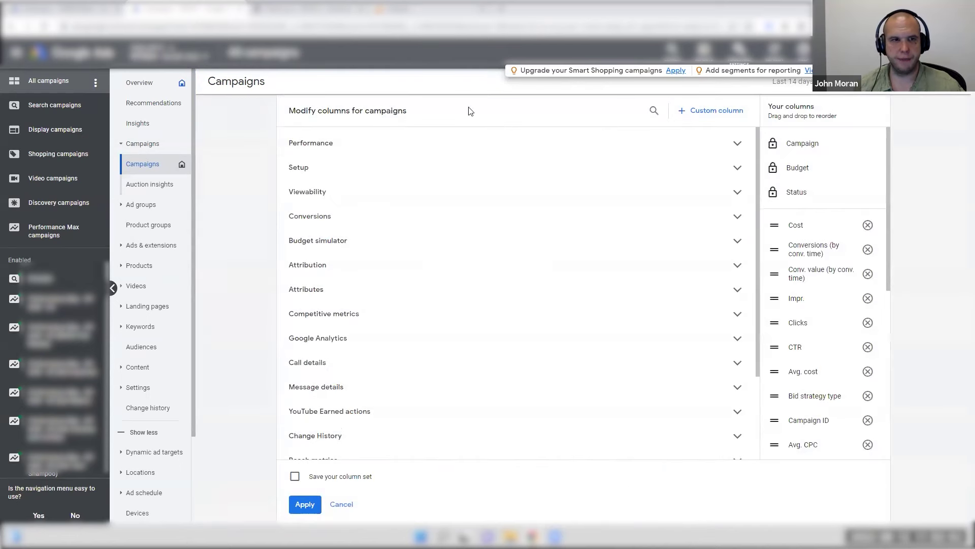
{"action": "left_click", "coordinate": [654, 111]}
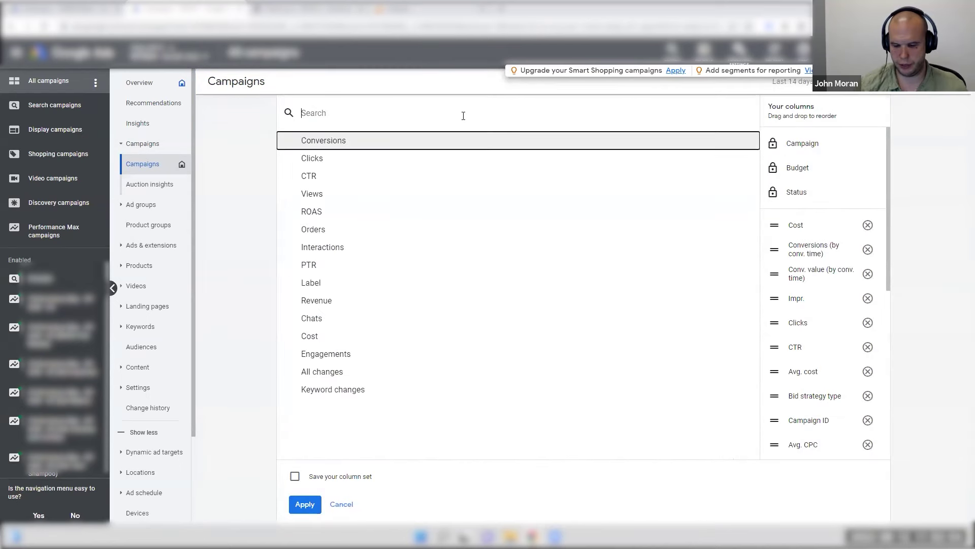
{"action": "type", "text": "camp"}
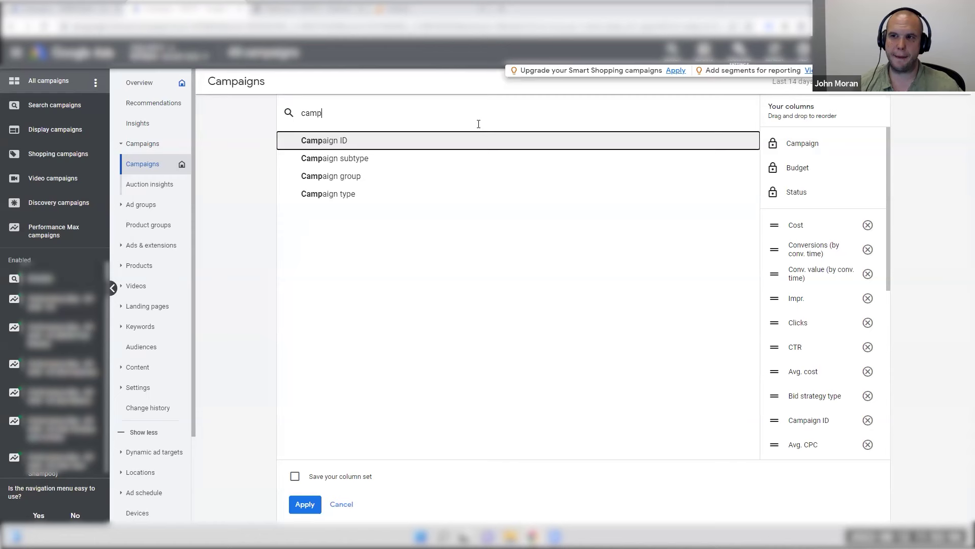
{"action": "left_click", "coordinate": [338, 148]}
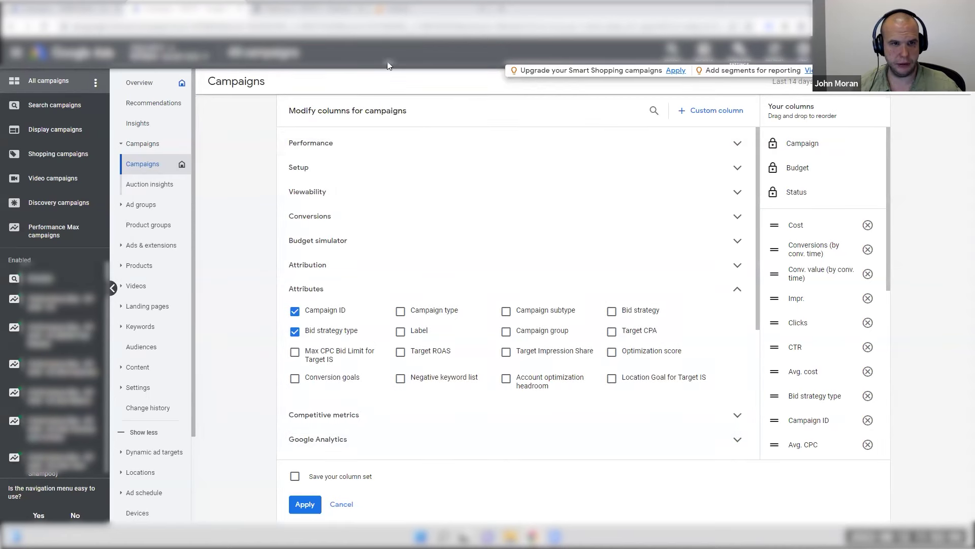
{"action": "left_click", "coordinate": [305, 504]}
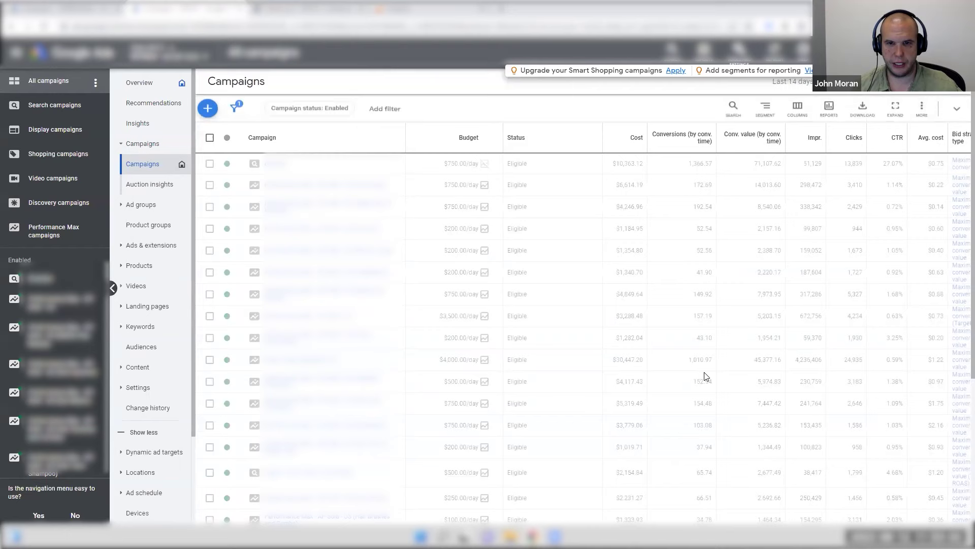
{"action": "scroll", "coordinate": [762, 520], "scroll_direction": "right", "scroll_amount": 10}
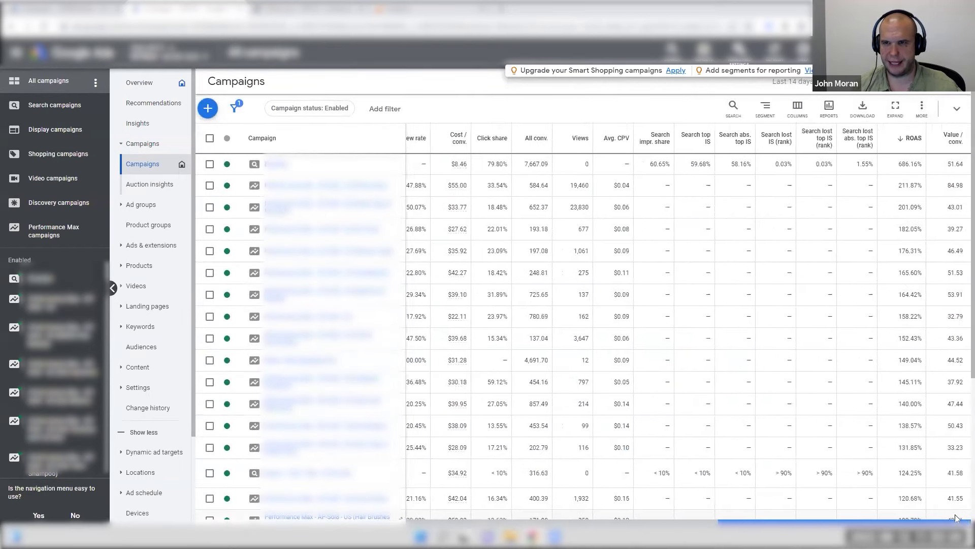
{"action": "scroll", "coordinate": [762, 521], "scroll_direction": "left", "scroll_amount": 5}
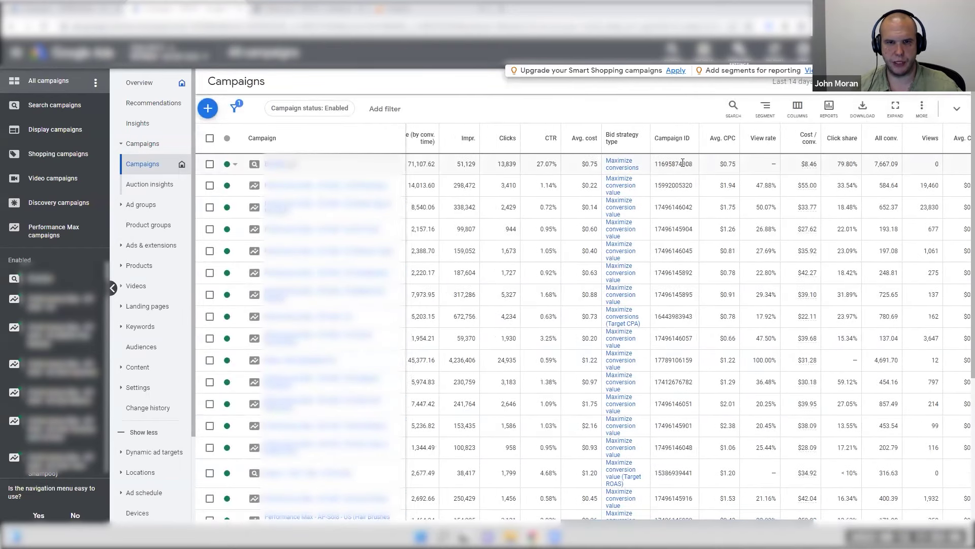
{"action": "left_click_drag", "start_coordinate": [683, 164], "coordinate": [661, 164]}
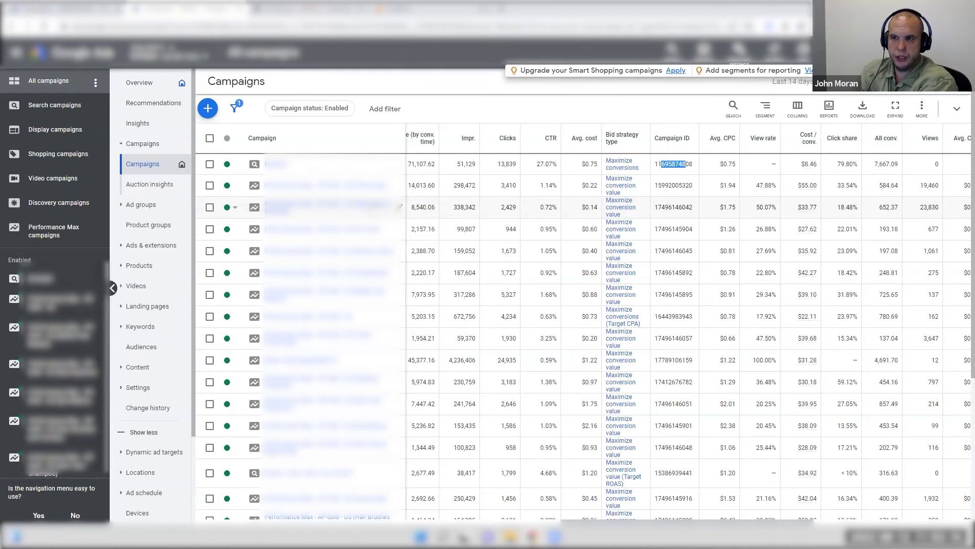
{"action": "double_click", "coordinate": [679, 208]}
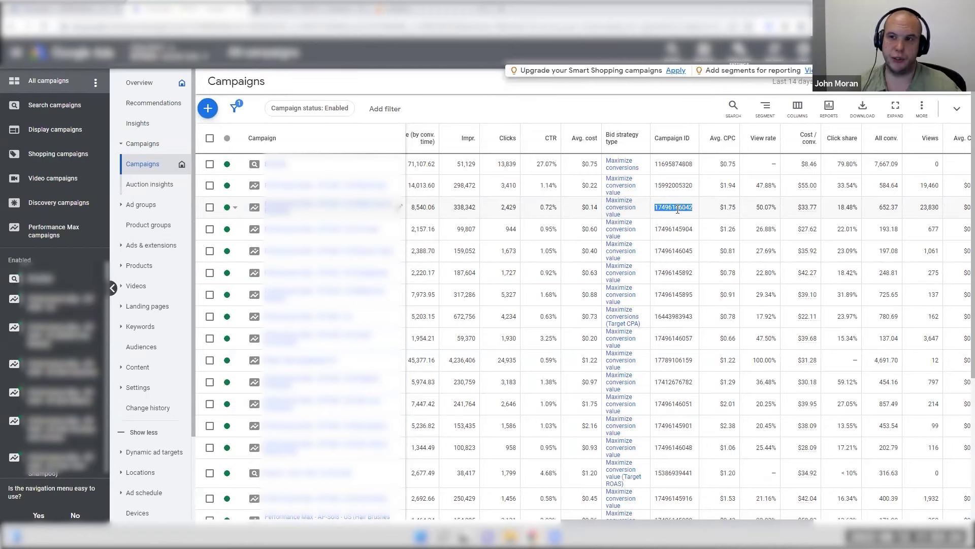
- Return to Product Performance and add Google Ads Campaign ID as the secondary dimension
{"action": "left_click", "coordinate": [441, 4]}
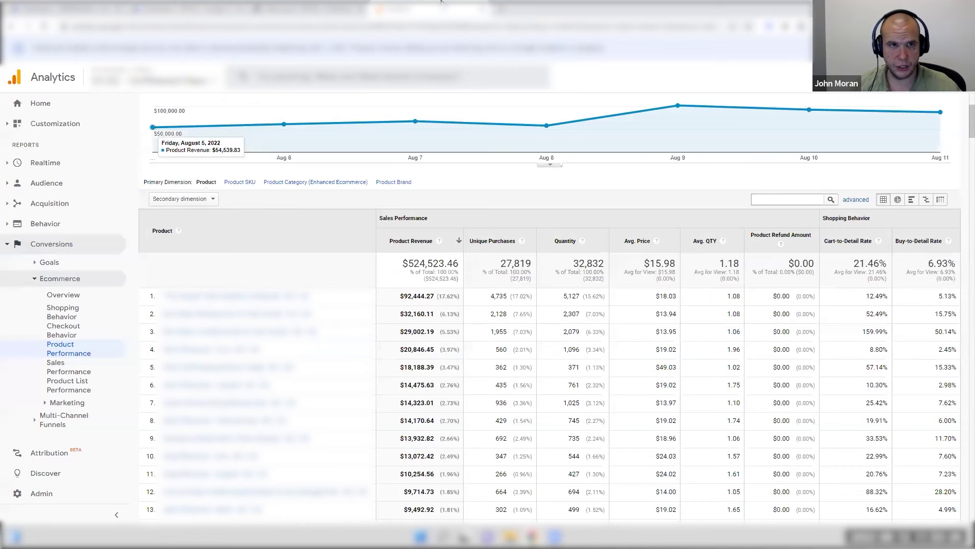
{"action": "scroll", "coordinate": [497, 197], "scroll_direction": "up", "scroll_amount": 3}
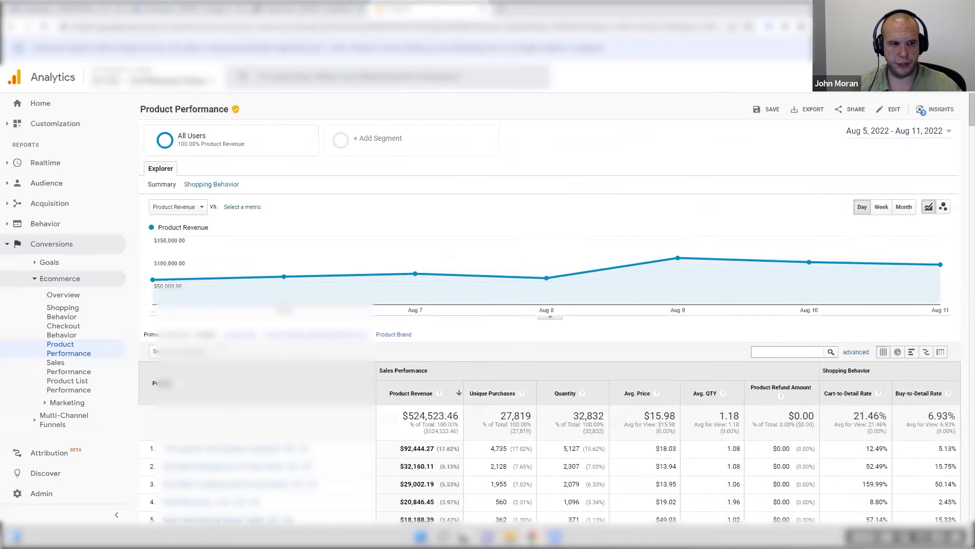
{"action": "left_click", "coordinate": [199, 352]}
{"action": "type", "text": "cam"}
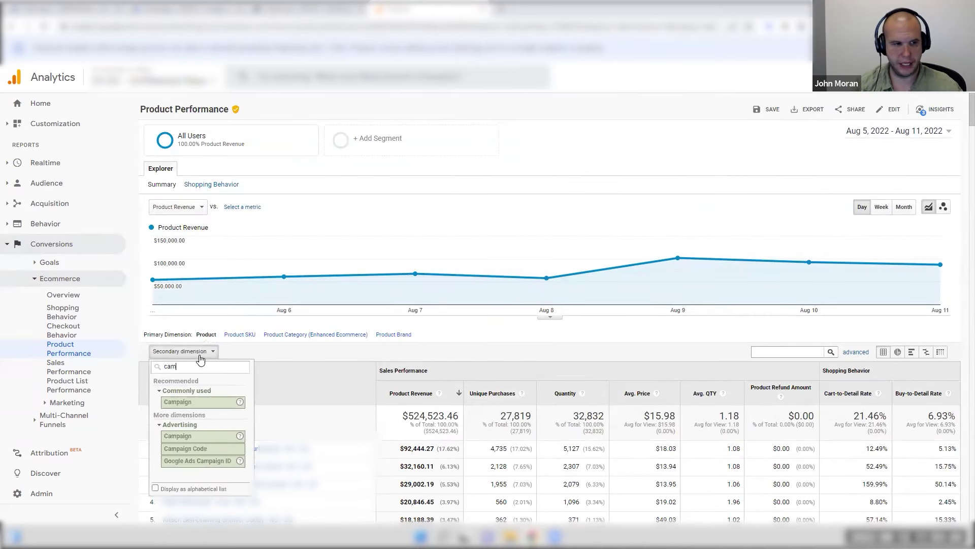
{"action": "type", "text": "p"}
{"action": "left_click", "coordinate": [188, 461]}
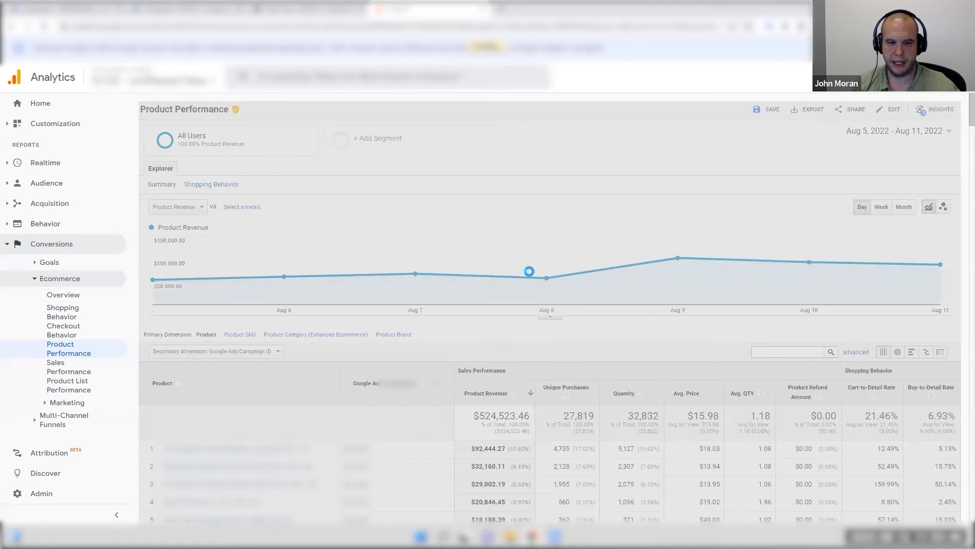
{"action": "left_click", "coordinate": [548, 317]}
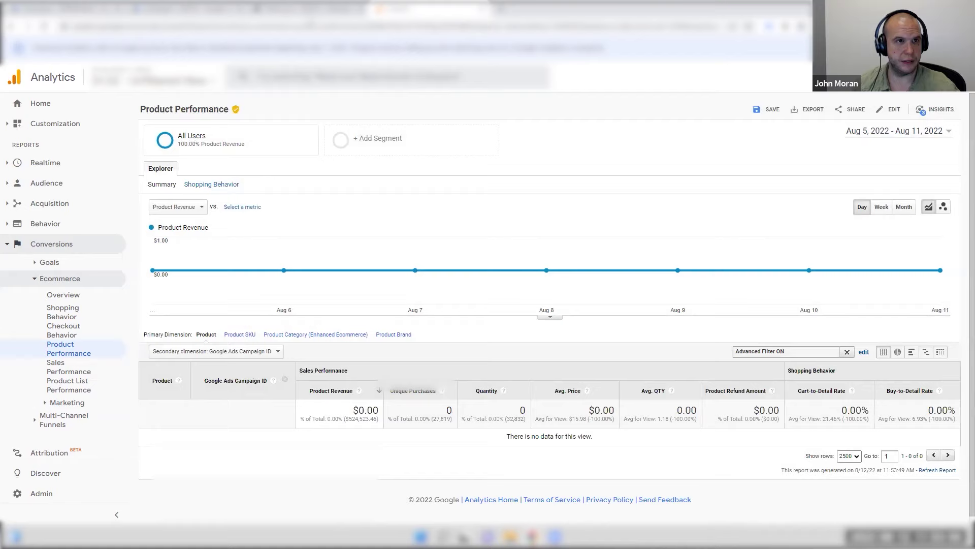
{"action": "key", "text": "alt+Tab"}
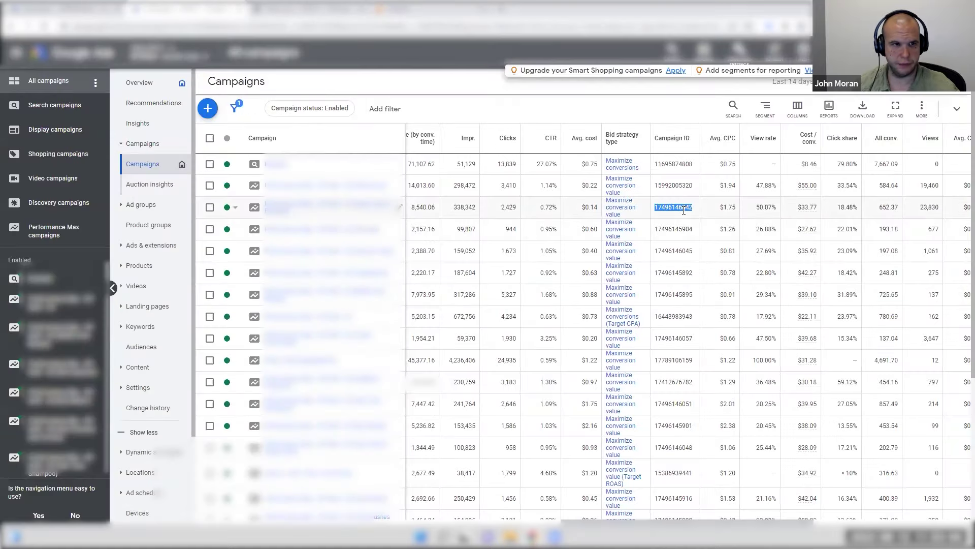
{"action": "key", "text": "alt+Tab"}
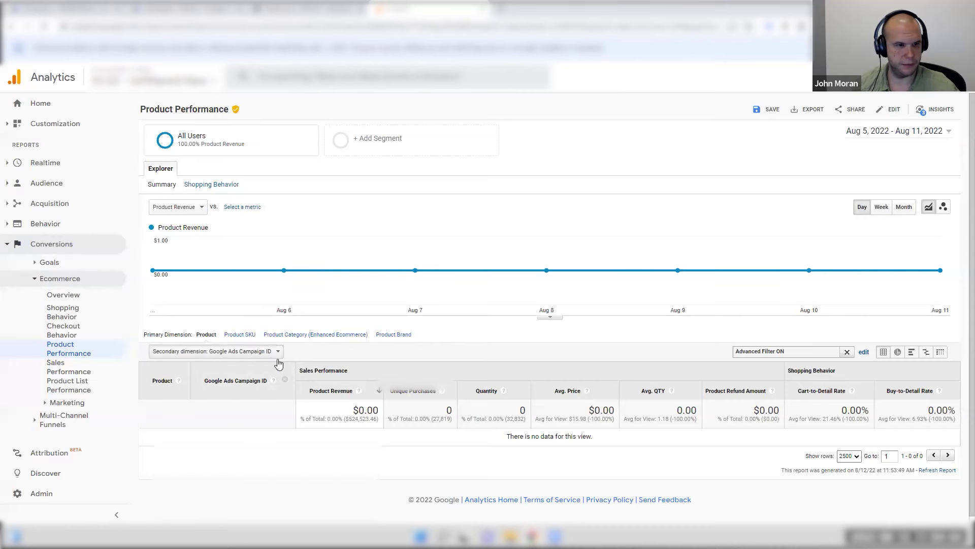
- Clear the Advanced Filter and scroll the products, each showing campaign ID (not set)
{"action": "left_click", "coordinate": [847, 352]}
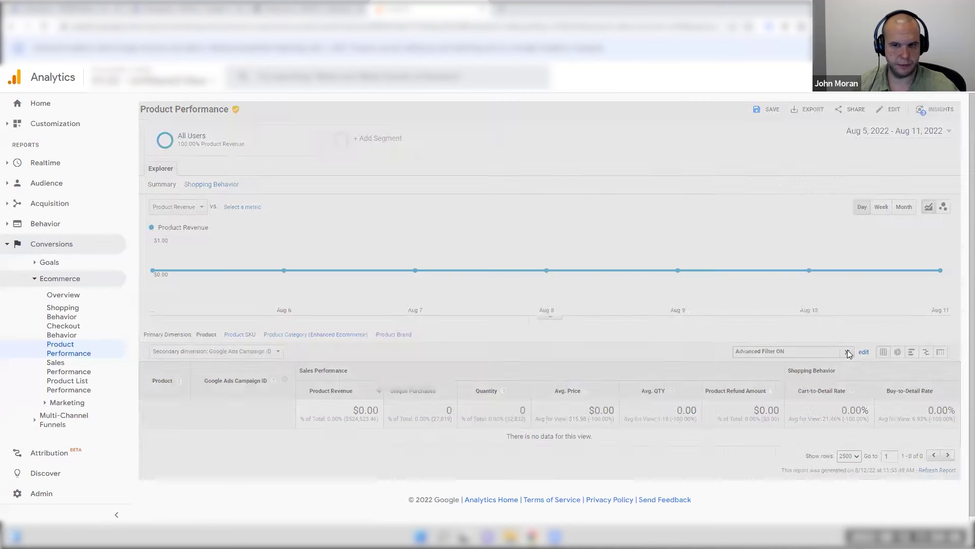
{"action": "scroll", "coordinate": [559, 355], "scroll_direction": "down", "scroll_amount": 6}
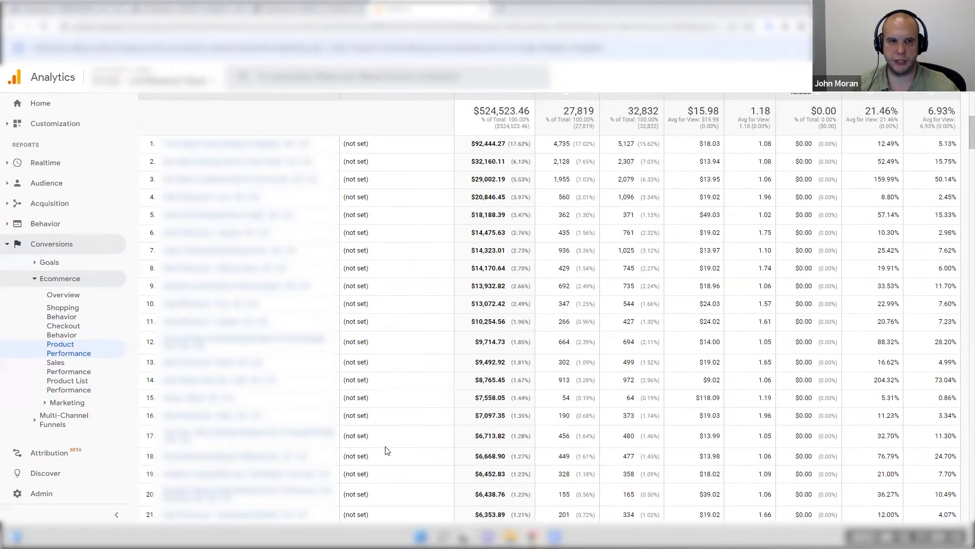
{"action": "scroll", "coordinate": [418, 326], "scroll_direction": "up", "scroll_amount": 5}
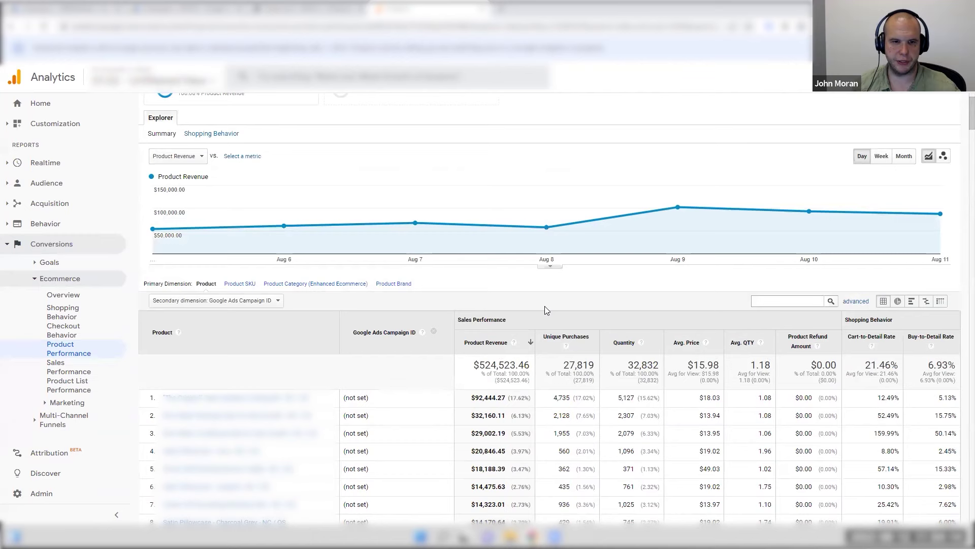
{"action": "scroll", "coordinate": [544, 290], "scroll_direction": "up", "scroll_amount": 1}
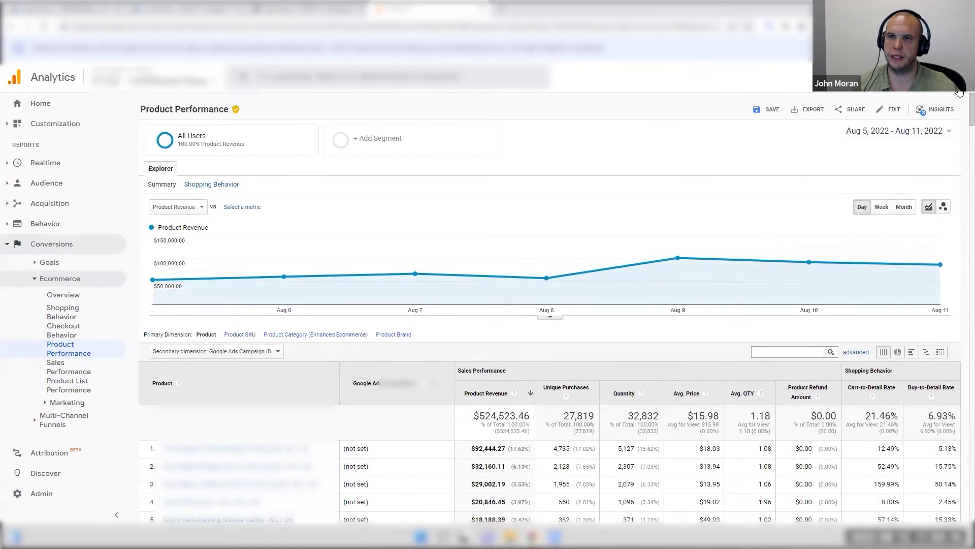
{"action": "left_click", "coordinate": [959, 91]}
{"action": "left_click", "coordinate": [561, 140]}
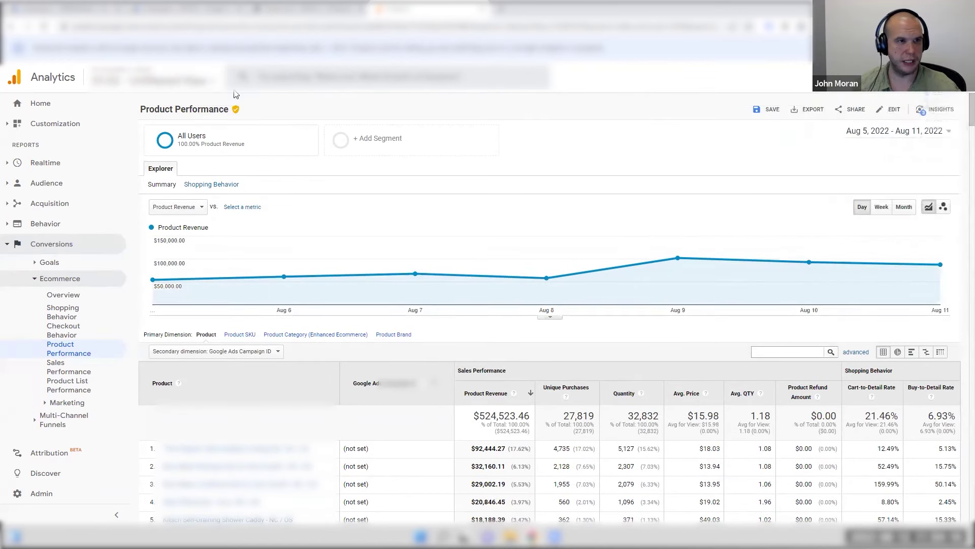
{"action": "left_click", "coordinate": [132, 79]}
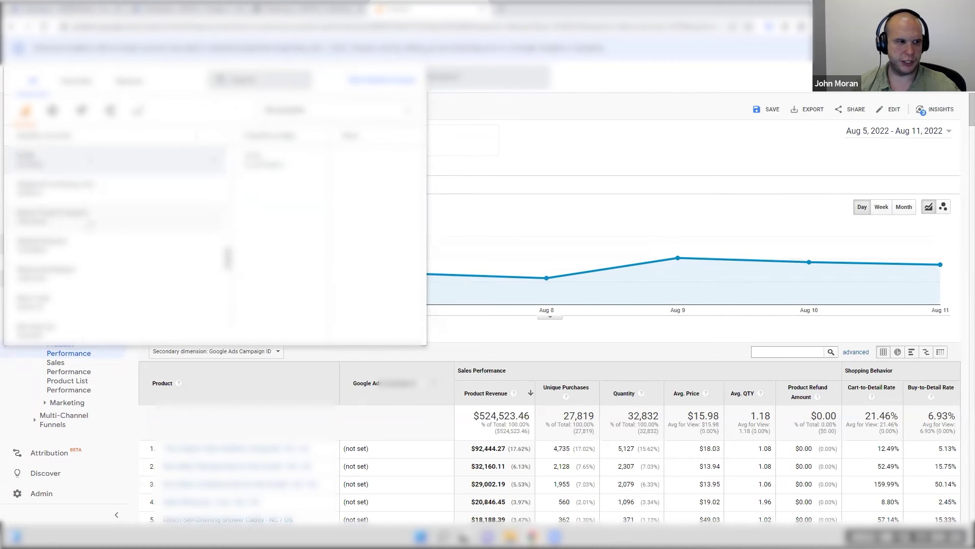
{"action": "scroll", "coordinate": [102, 229], "scroll_direction": "down", "scroll_amount": 5}
{"action": "scroll", "coordinate": [99, 216], "scroll_direction": "down", "scroll_amount": 5}
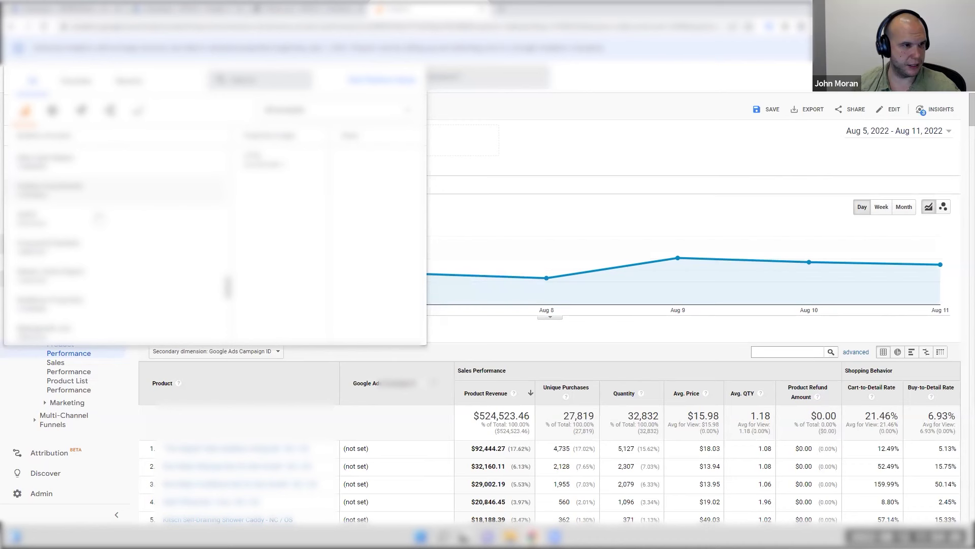
{"action": "scroll", "coordinate": [101, 216], "scroll_direction": "down", "scroll_amount": 5}
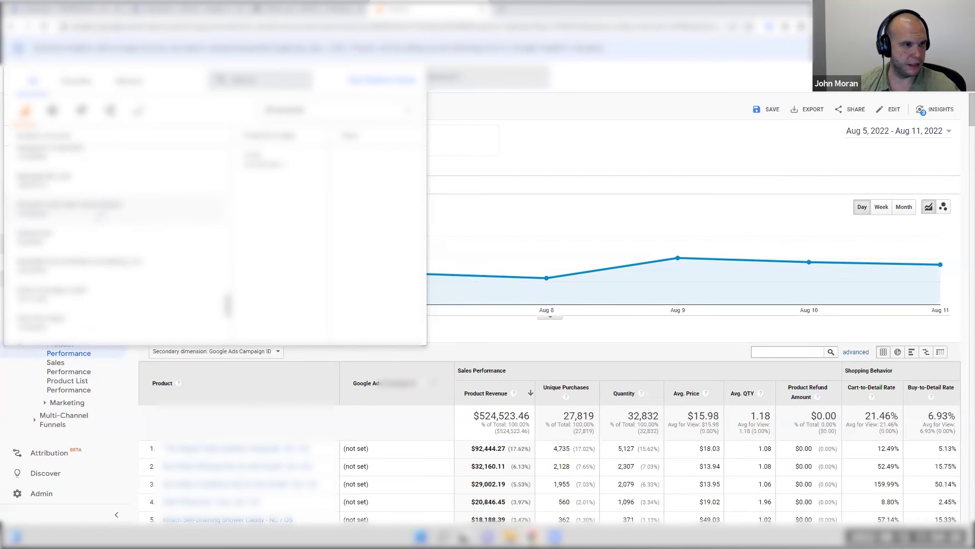
{"action": "scroll", "coordinate": [100, 216], "scroll_direction": "down", "scroll_amount": 1}
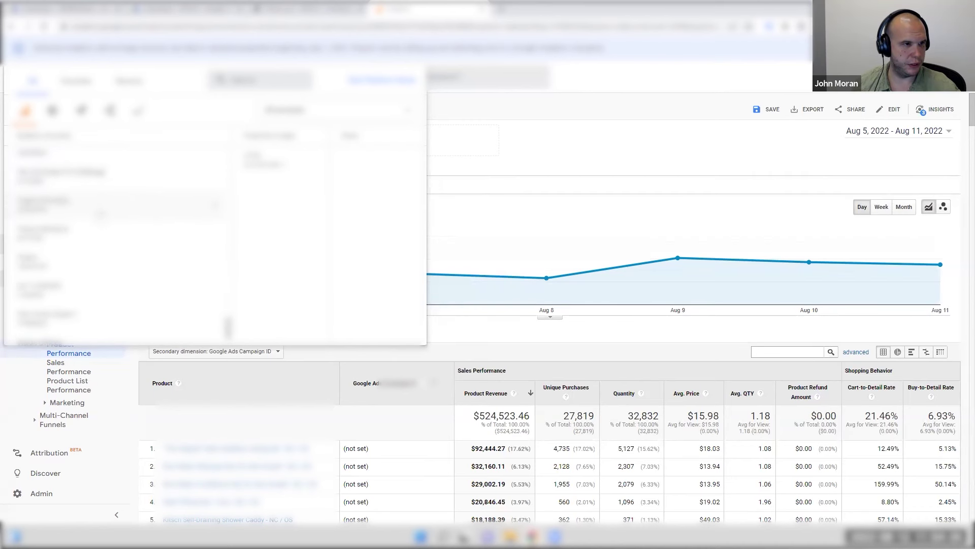
{"action": "left_click", "coordinate": [125, 208]}
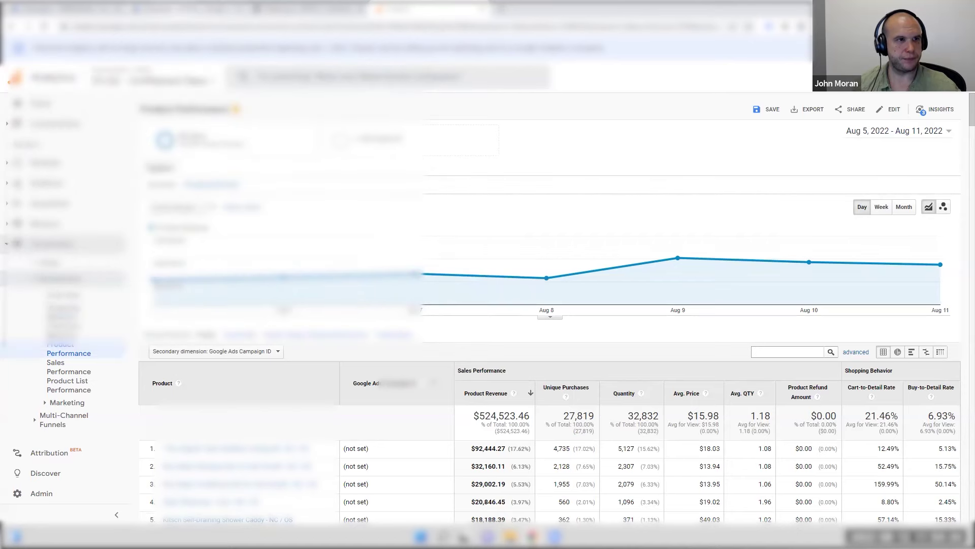
- In Google Ads, search the ad account list for 'la'
{"action": "left_click", "coordinate": [188, 9]}
{"action": "left_click", "coordinate": [187, 60]}
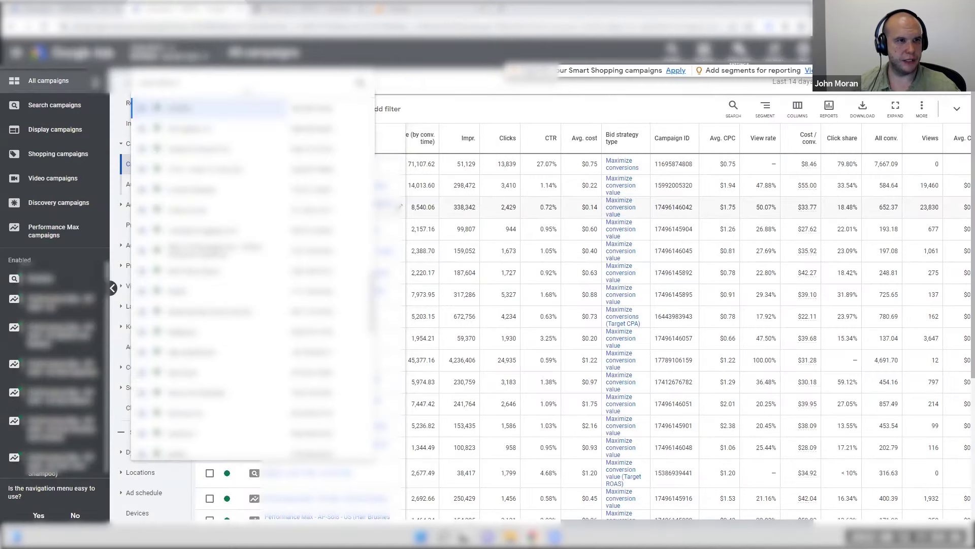
{"action": "left_click", "coordinate": [231, 86]}
{"action": "type", "text": "la"}
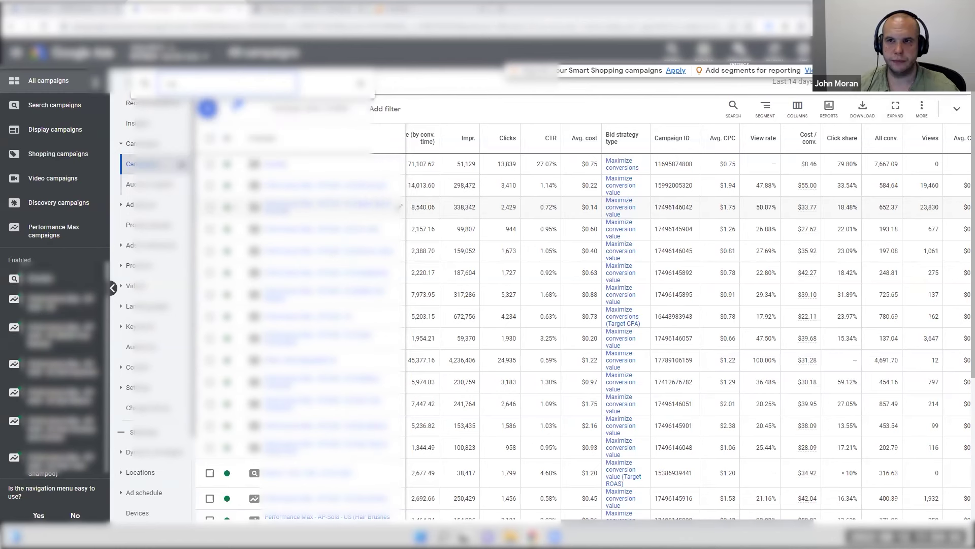
- Switch to a different signed-in Google account from the account menu
{"action": "left_click", "coordinate": [955, 51]}
{"action": "scroll", "coordinate": [921, 222], "scroll_direction": "down", "scroll_amount": 1}
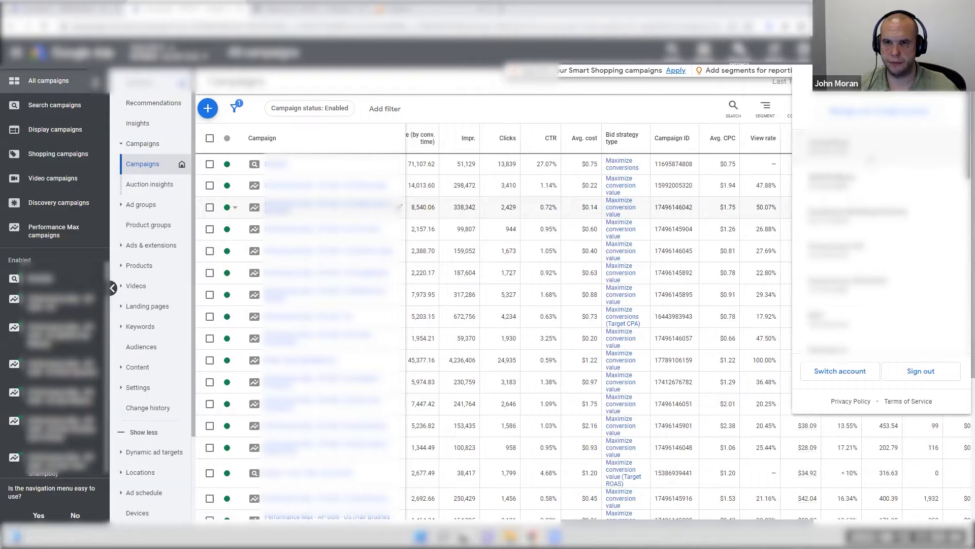
{"action": "left_click", "coordinate": [879, 140]}
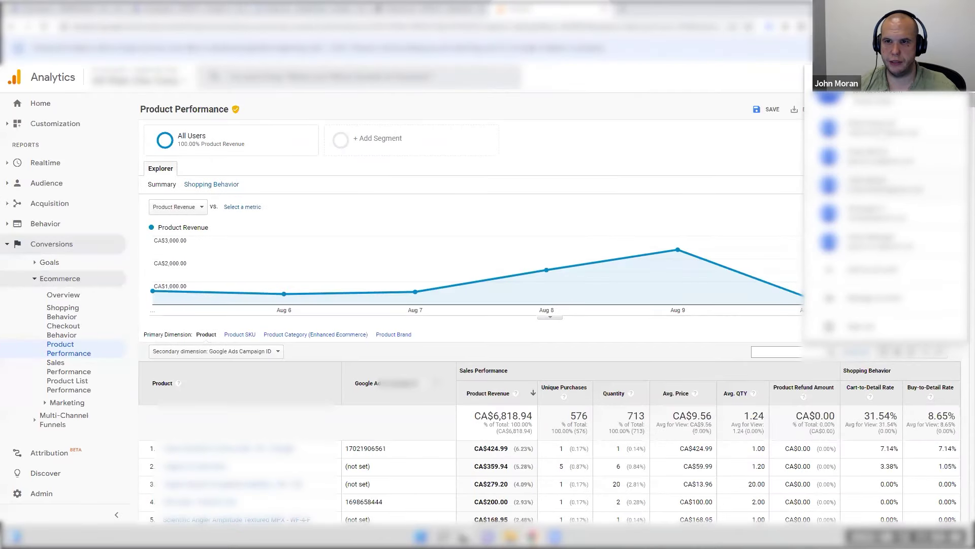
- Search the property picker for 'ga', then switch to another signed-in Google account
{"action": "left_click", "coordinate": [152, 80]}
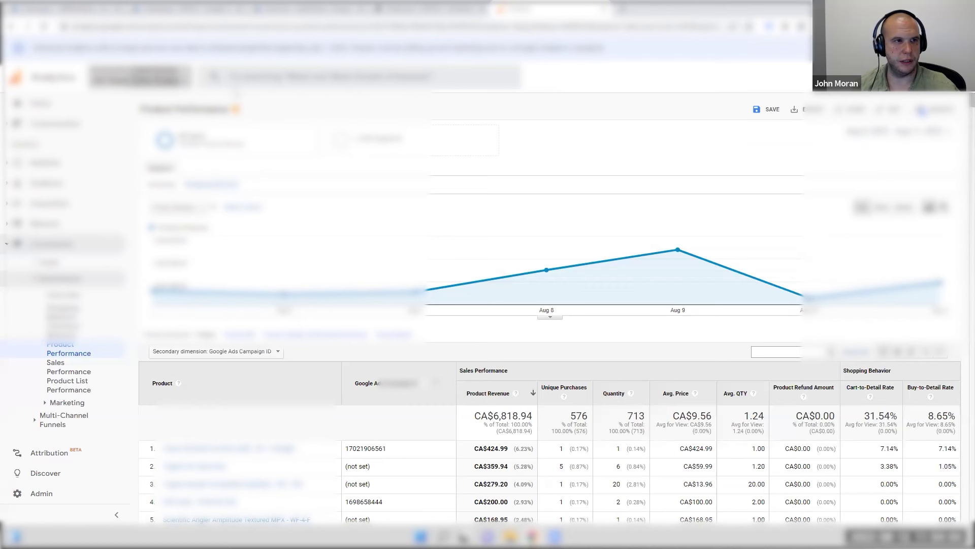
{"action": "type", "text": "ga"}
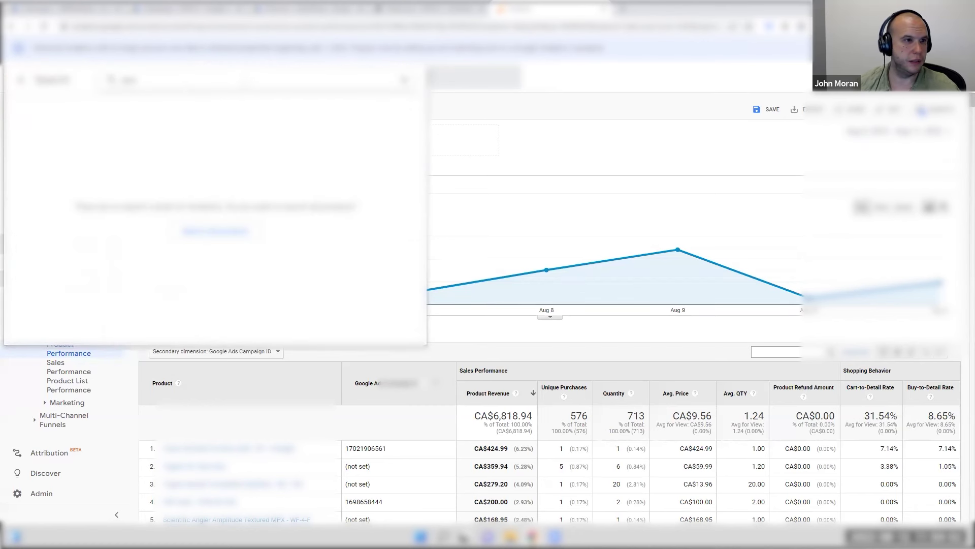
{"action": "key", "text": "Escape"}
{"action": "left_click", "coordinate": [955, 76]}
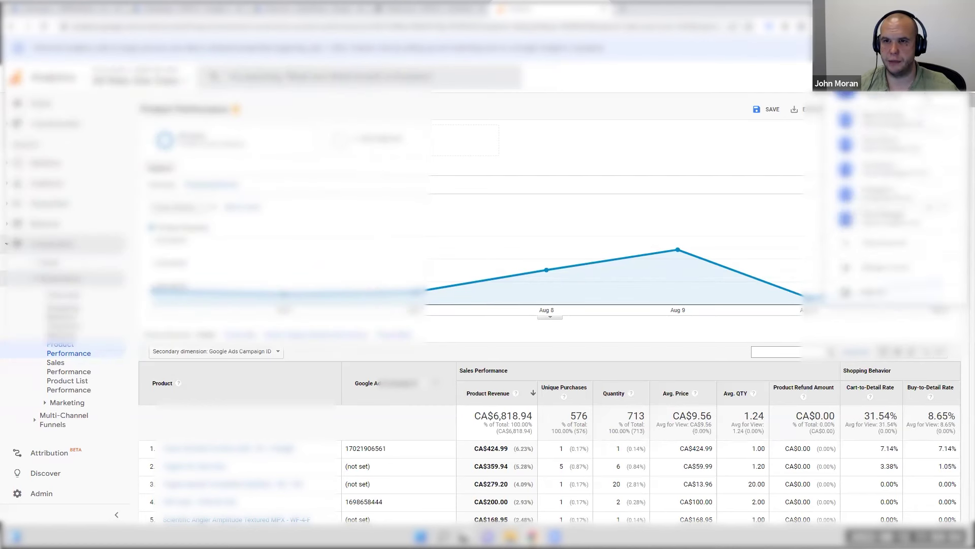
{"action": "left_click", "coordinate": [540, 137]}
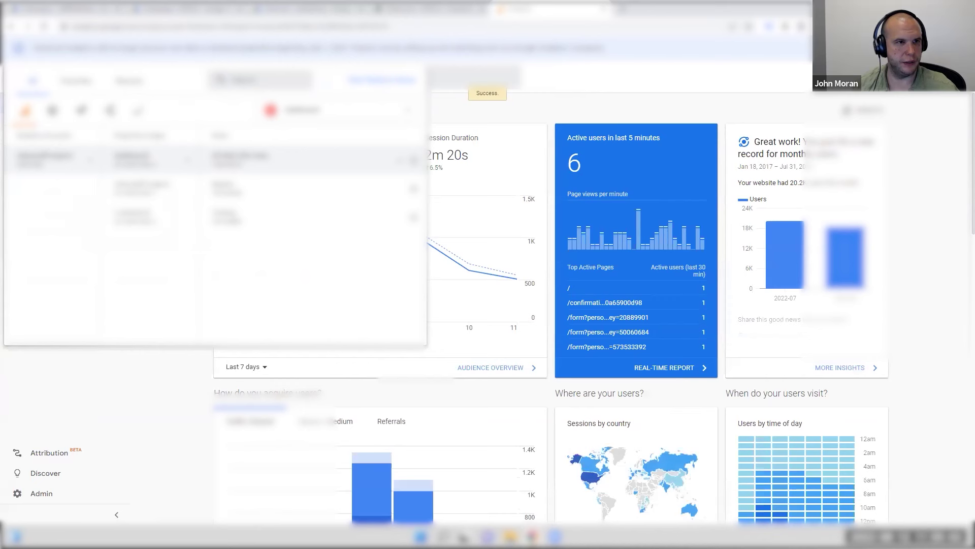
- Search properties for 'ad' and open the matching property
{"action": "left_click", "coordinate": [259, 80]}
{"action": "type", "text": "ad"}
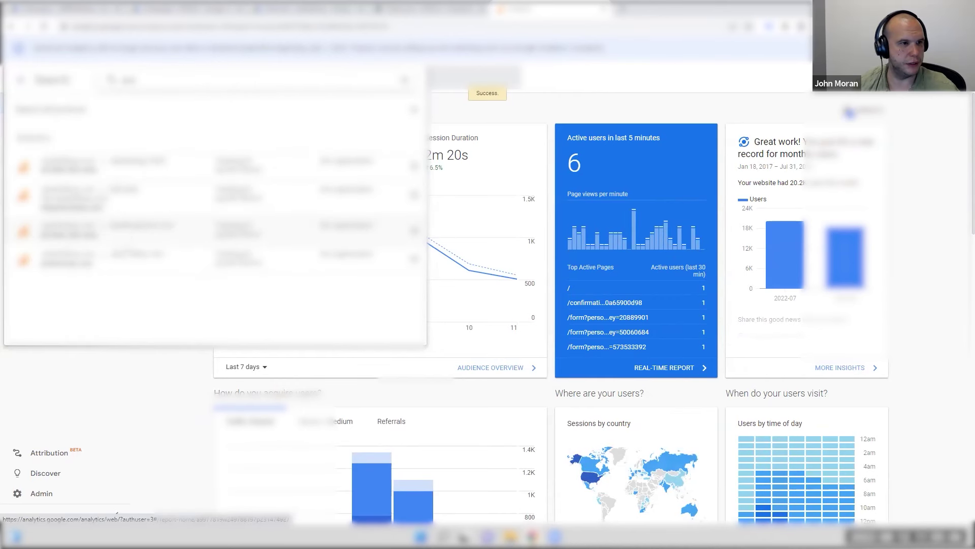
{"action": "left_click", "coordinate": [124, 257]}
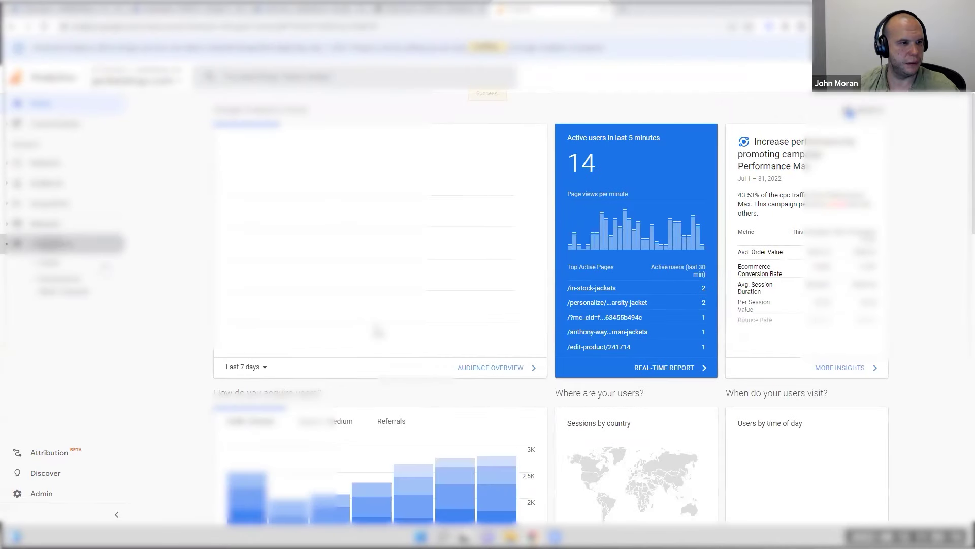
{"action": "left_click", "coordinate": [58, 278]}
- Open Product Performance, add Google Ads Campaign ID as secondary dimension, and select row 2's ID
{"action": "left_click", "coordinate": [69, 350]}
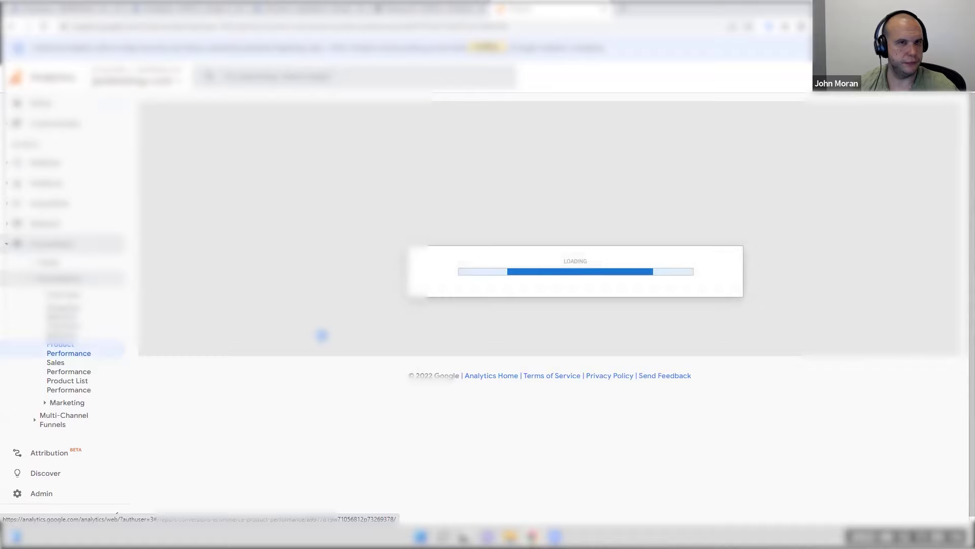
{"action": "scroll", "coordinate": [323, 339], "scroll_direction": "down", "scroll_amount": 3}
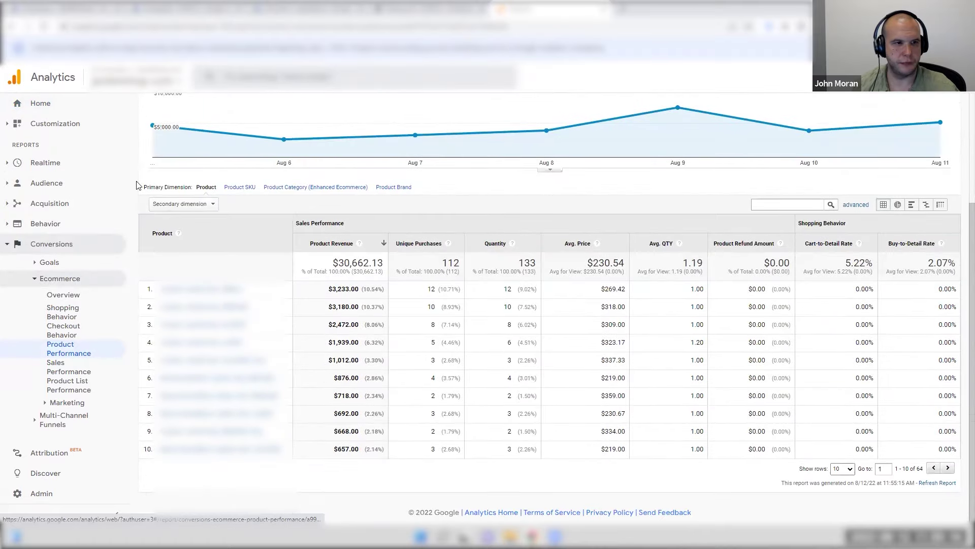
{"action": "left_click", "coordinate": [182, 205]}
{"action": "type", "text": "camp"}
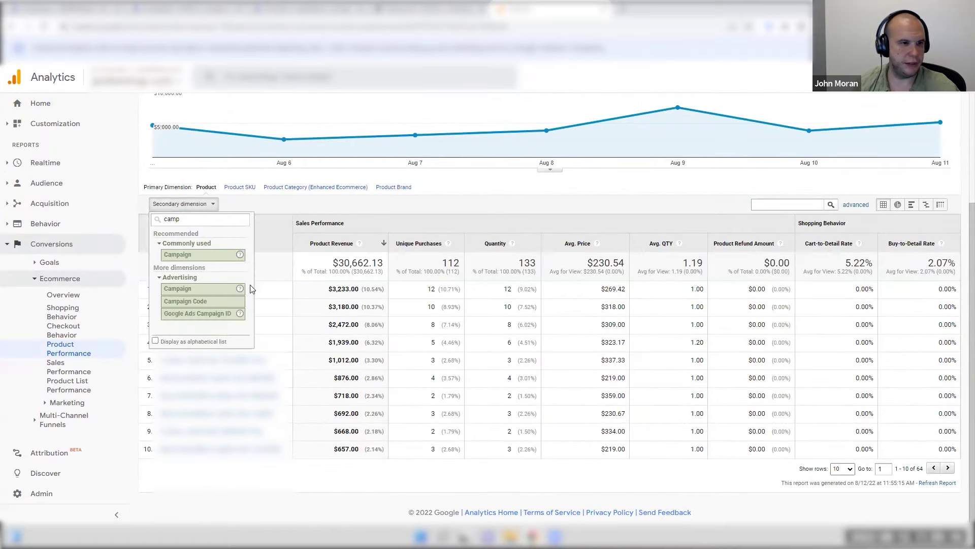
{"action": "left_click", "coordinate": [224, 313]}
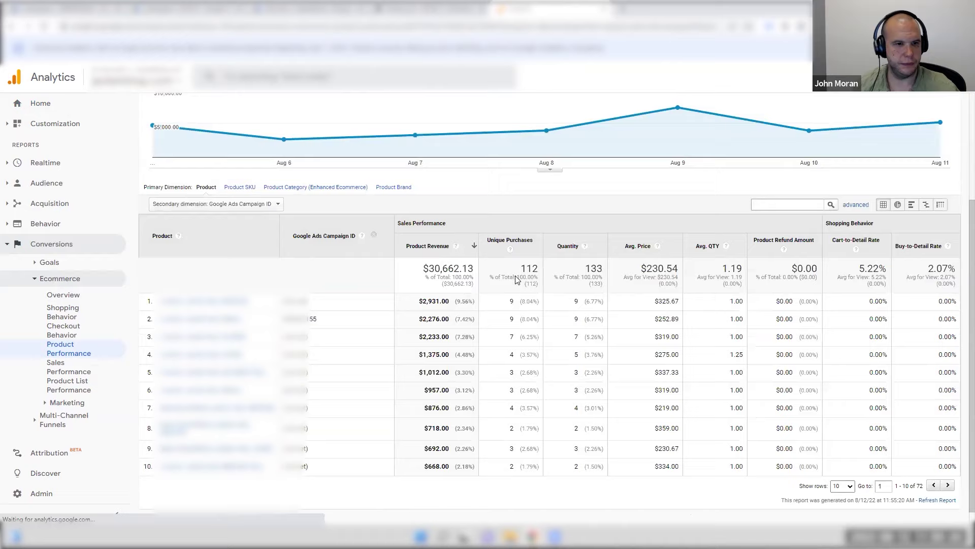
{"action": "left_click_drag", "start_coordinate": [294, 319], "coordinate": [317, 323]}
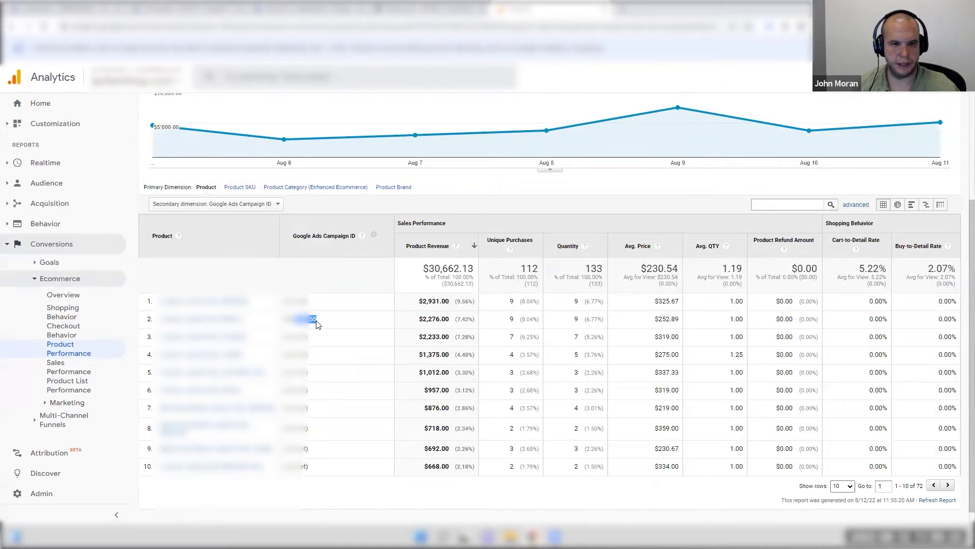
{"action": "left_click", "coordinate": [325, 8]}
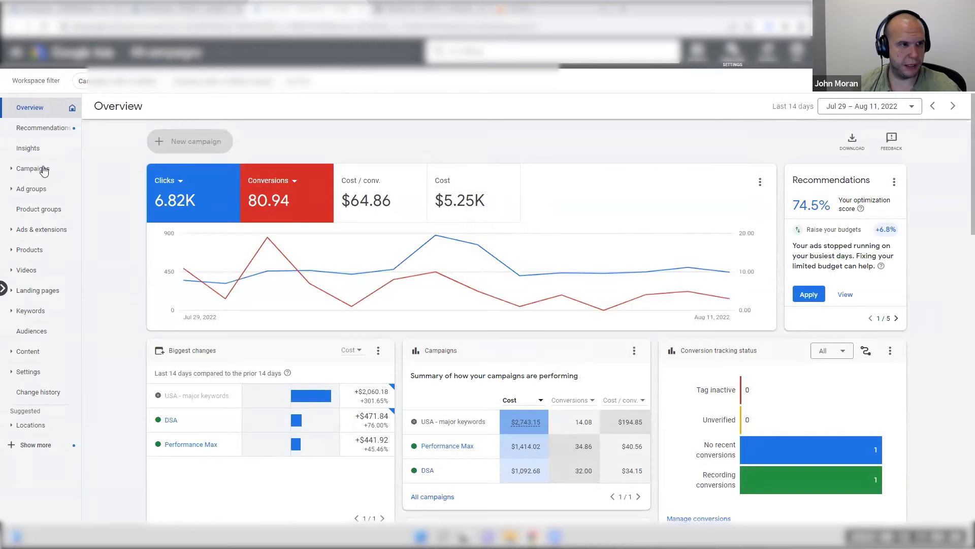
- Open Campaigns, add the Campaign ID column via Modify columns, and select the Performance Max ID
{"action": "left_click", "coordinate": [40, 168]}
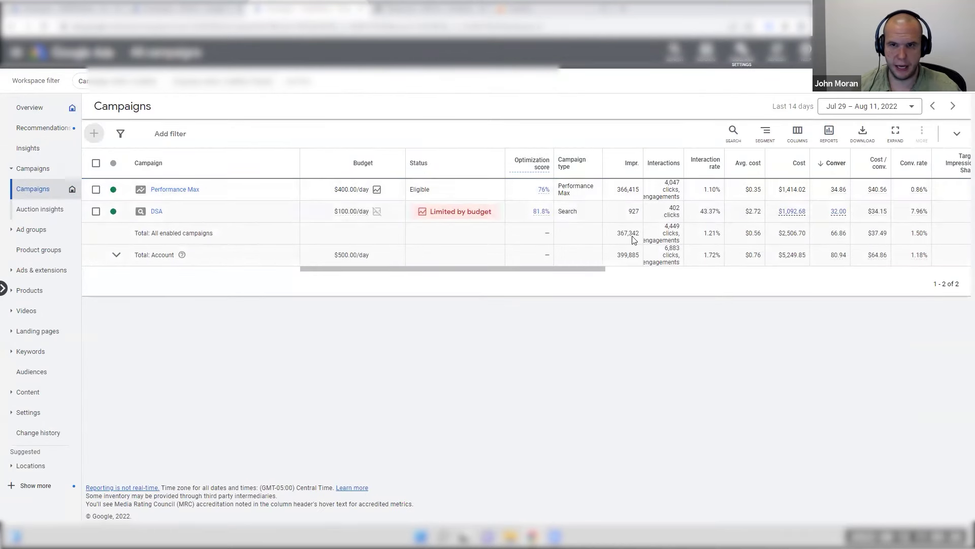
{"action": "left_click_drag", "start_coordinate": [518, 273], "coordinate": [890, 275]}
{"action": "left_click", "coordinate": [799, 132]}
{"action": "left_click", "coordinate": [781, 167]}
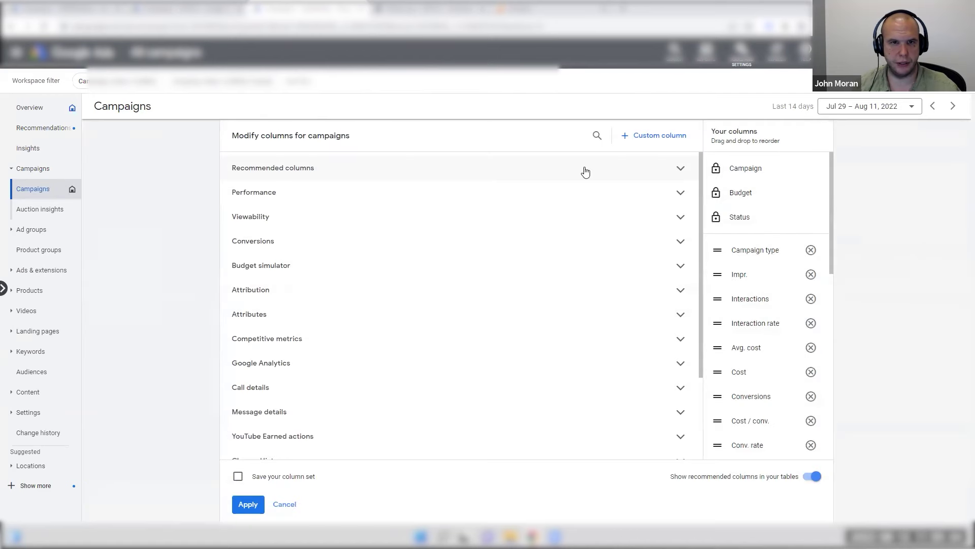
{"action": "left_click", "coordinate": [595, 134]}
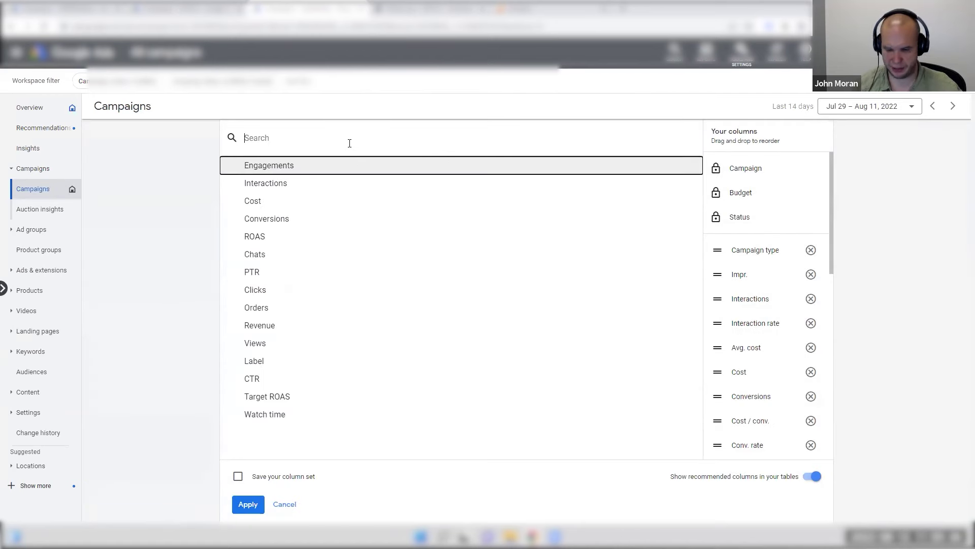
{"action": "type", "text": "camp"}
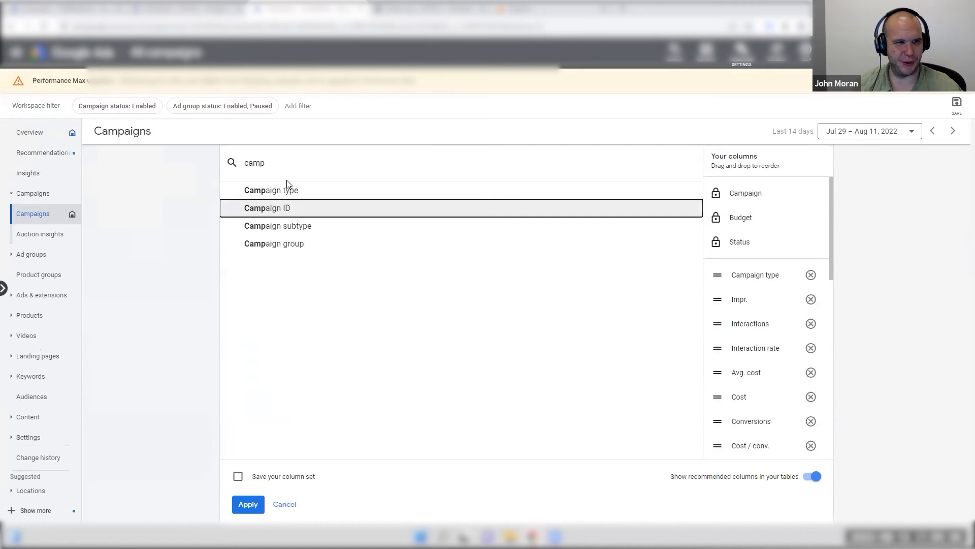
{"action": "left_click", "coordinate": [286, 211]}
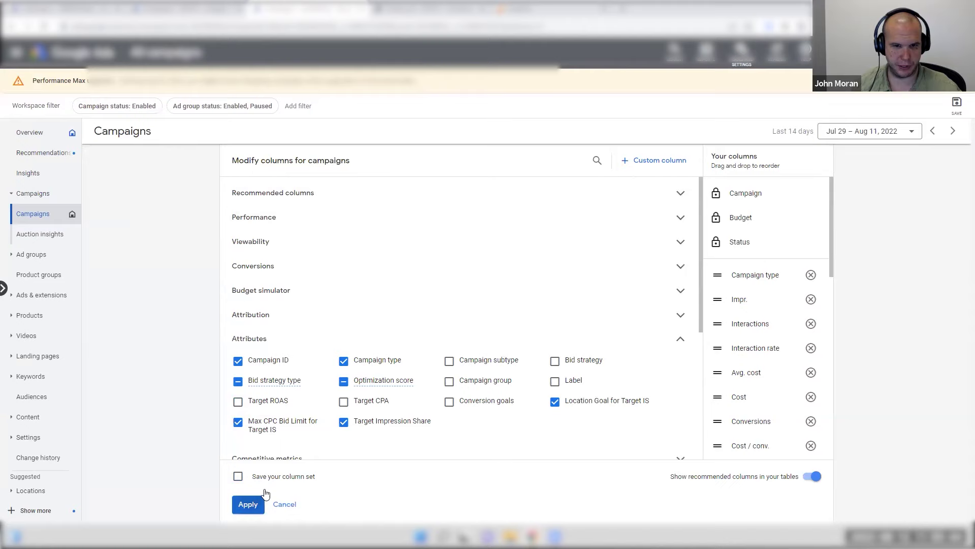
{"action": "left_click", "coordinate": [247, 504]}
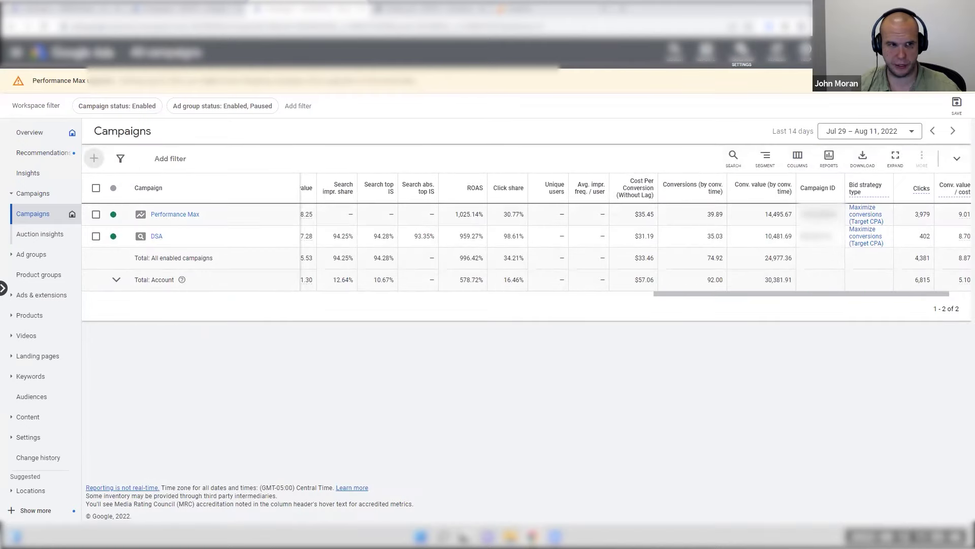
{"action": "double_click", "coordinate": [819, 214]}
{"action": "key", "text": "ctrl+c"}
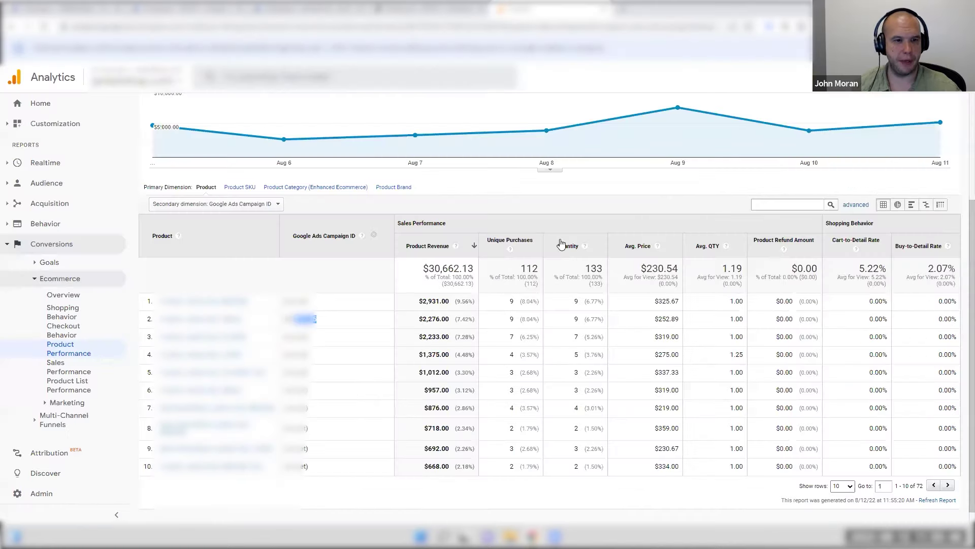
{"action": "left_click", "coordinate": [546, 9]}
{"action": "key", "text": "ctrl+v"}
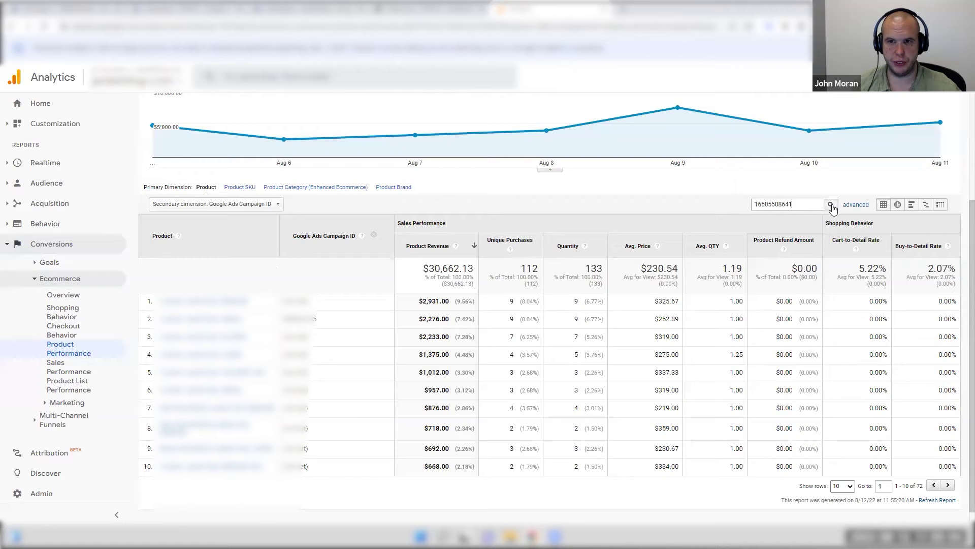
{"action": "left_click", "coordinate": [848, 205]}
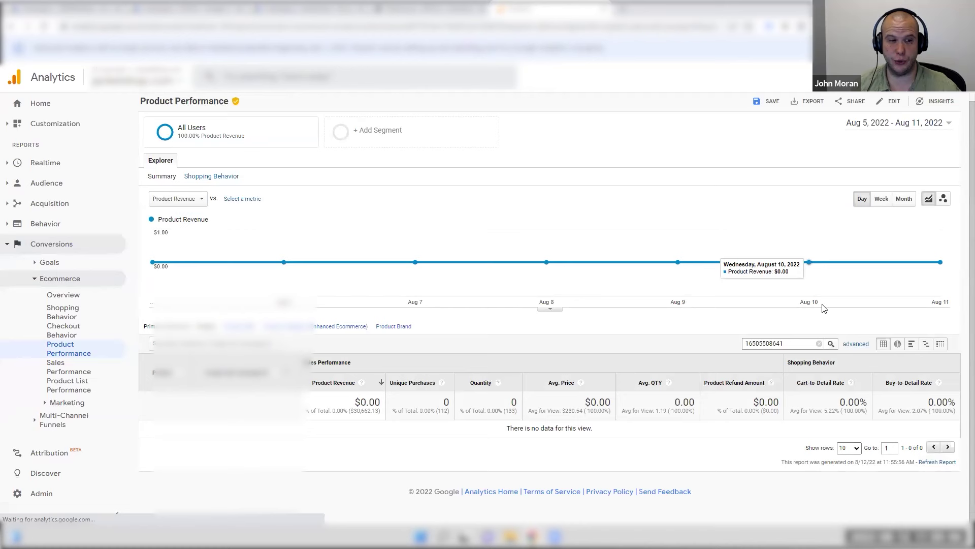
{"action": "left_click", "coordinate": [856, 344]}
- Filter the product report on Google Ads Campaign ID, leaving 9 products and $2,399.00 revenue
{"action": "left_click", "coordinate": [328, 379]}
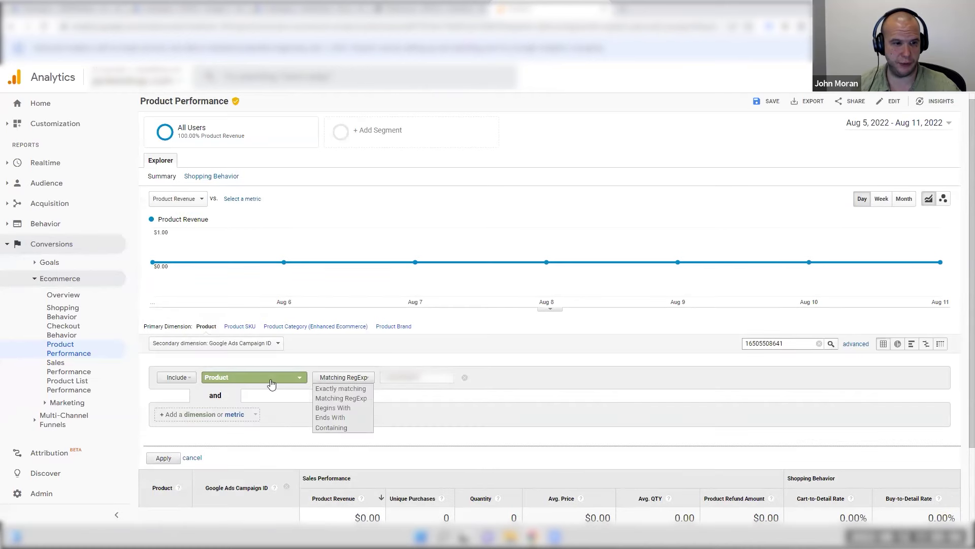
{"action": "left_click", "coordinate": [272, 378]}
{"action": "left_click", "coordinate": [246, 415]}
{"action": "left_click", "coordinate": [163, 458]}
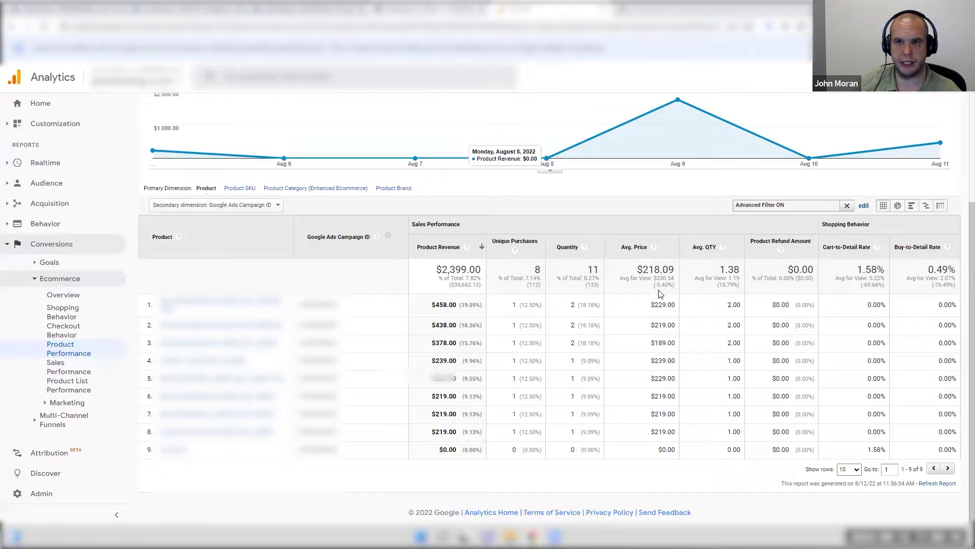
{"action": "scroll", "coordinate": [547, 152], "scroll_direction": "up", "scroll_amount": 3}
- Set Google Ads to Last 7 days (Aug 5 – 11, 2022) and show Performance Max's products list
{"action": "left_click", "coordinate": [305, 7]}
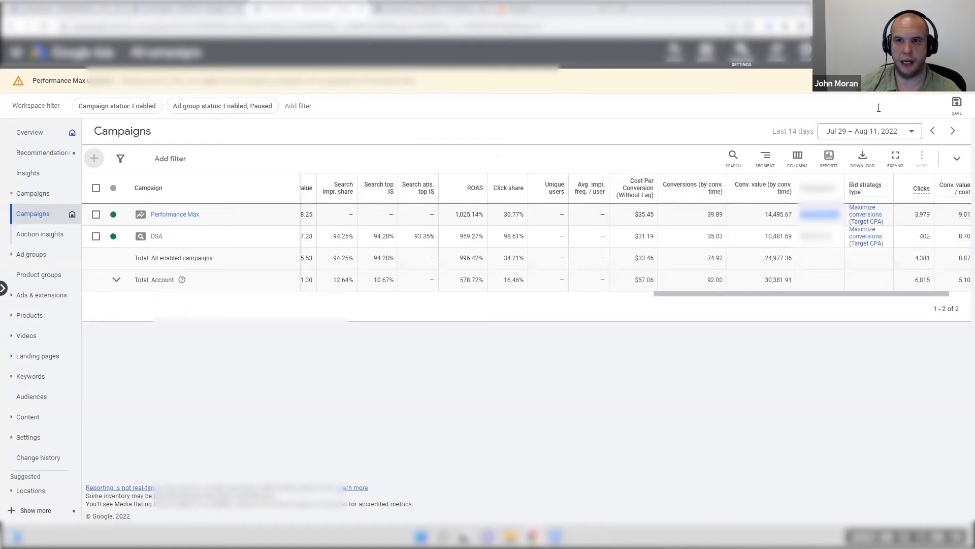
{"action": "left_click", "coordinate": [860, 142]}
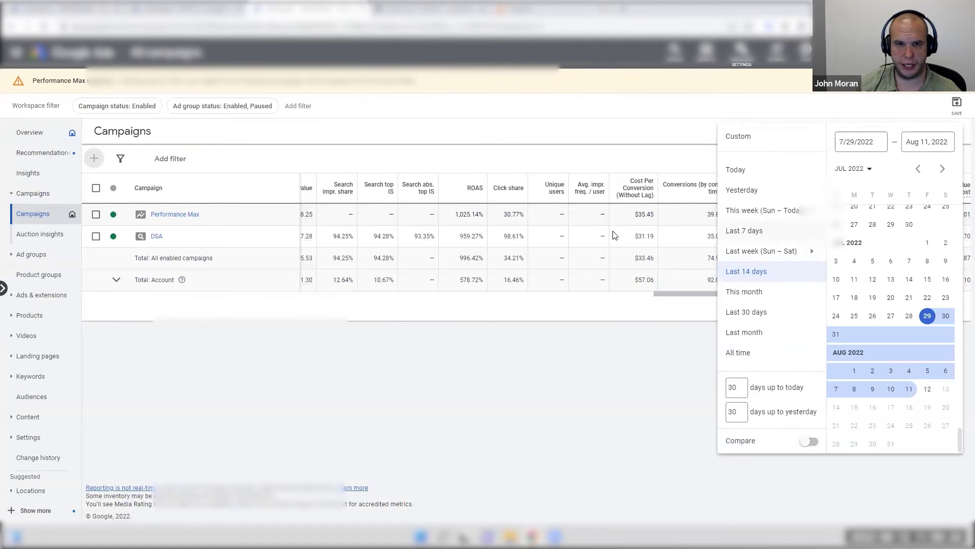
{"action": "left_click", "coordinate": [762, 232]}
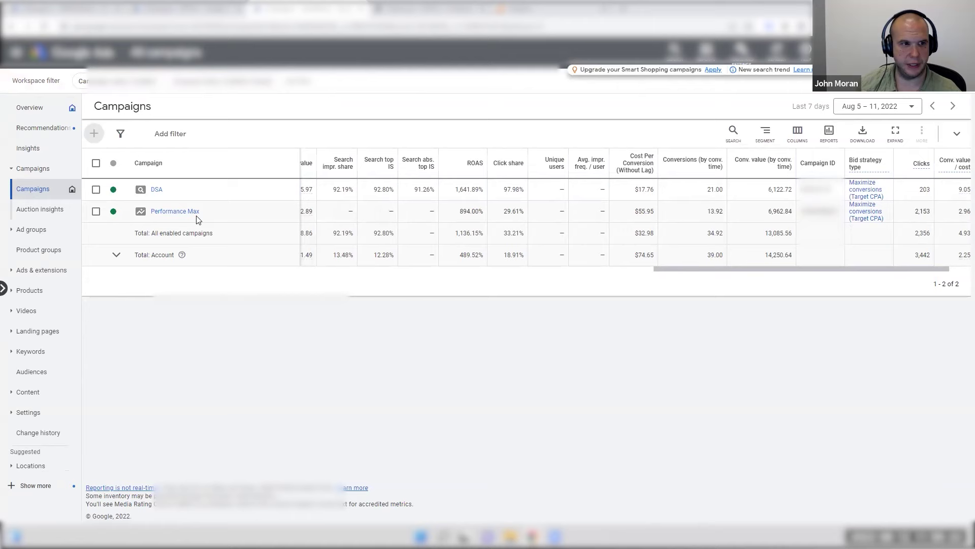
{"action": "left_click", "coordinate": [160, 214]}
{"action": "left_click", "coordinate": [30, 230]}
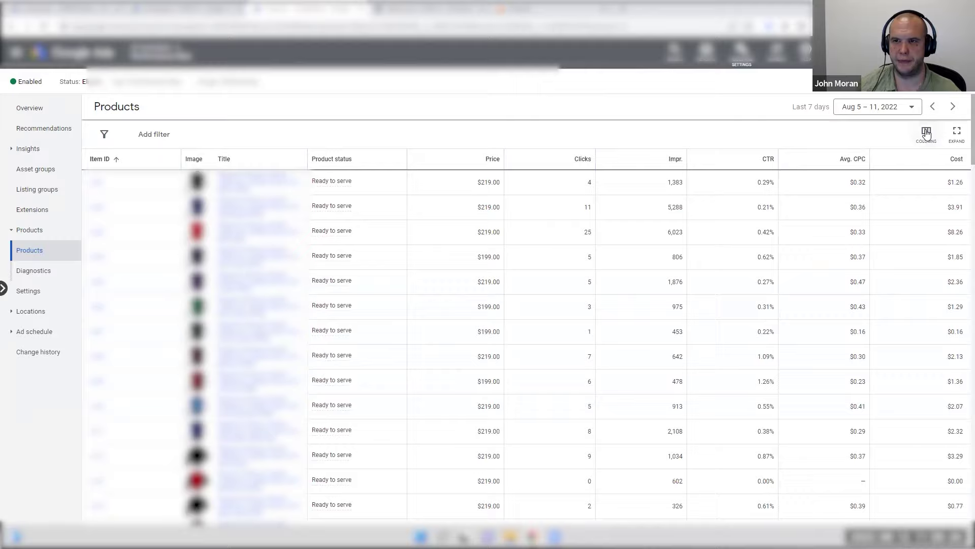
- Add Conversions, Cost/conv., Conv. rate, Conv. value and Conv. value/cost columns to the products table
{"action": "left_click", "coordinate": [925, 133]}
{"action": "left_click", "coordinate": [349, 199]}
{"action": "left_click", "coordinate": [238, 214]}
{"action": "left_click", "coordinate": [343, 214]}
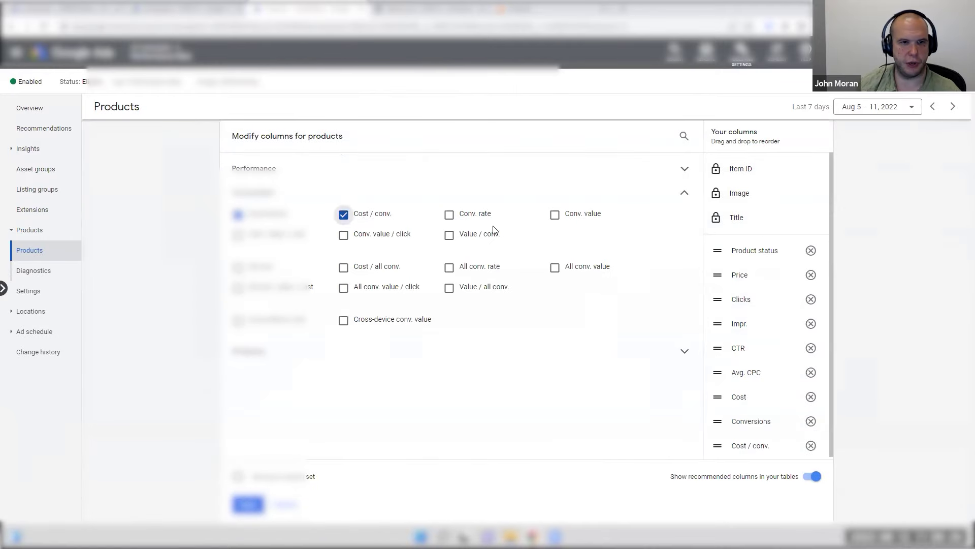
{"action": "left_click", "coordinate": [449, 214]}
{"action": "left_click", "coordinate": [555, 214]}
{"action": "left_click", "coordinate": [238, 235]}
{"action": "left_click", "coordinate": [248, 503]}
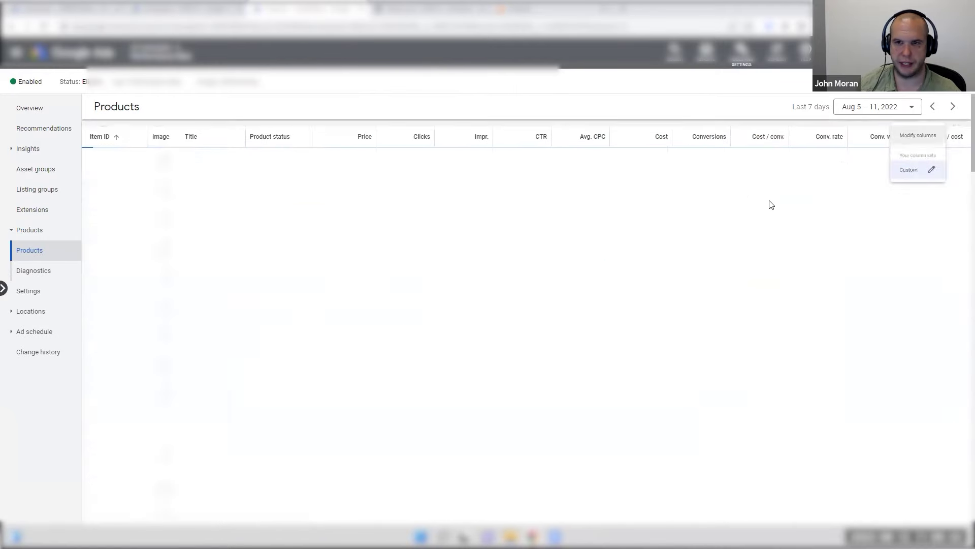
- Sort products by most conversions, then return to the Analytics report showing 9 products and $2,399.00
{"action": "left_click", "coordinate": [711, 159]}
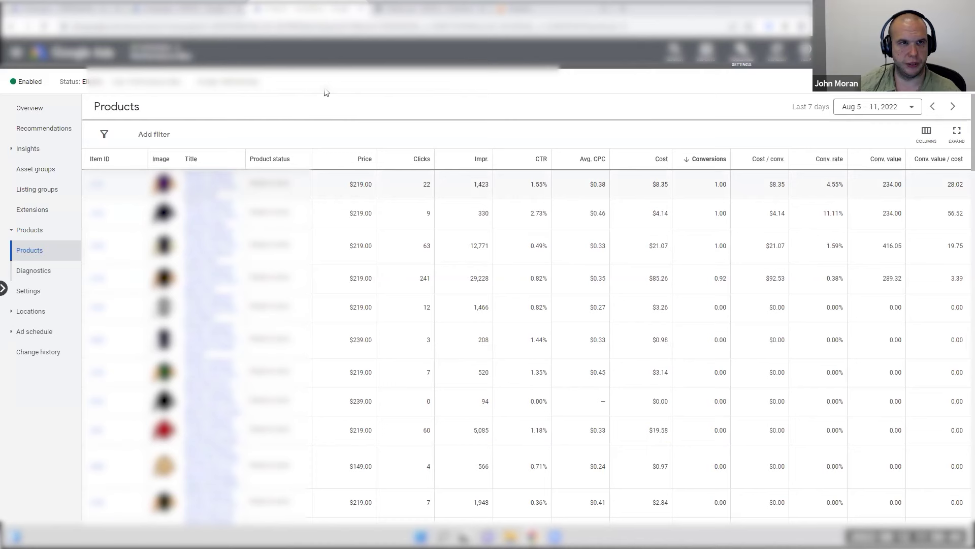
{"action": "left_click", "coordinate": [523, 3]}
{"action": "scroll", "coordinate": [419, 210], "scroll_direction": "down", "scroll_amount": 3}
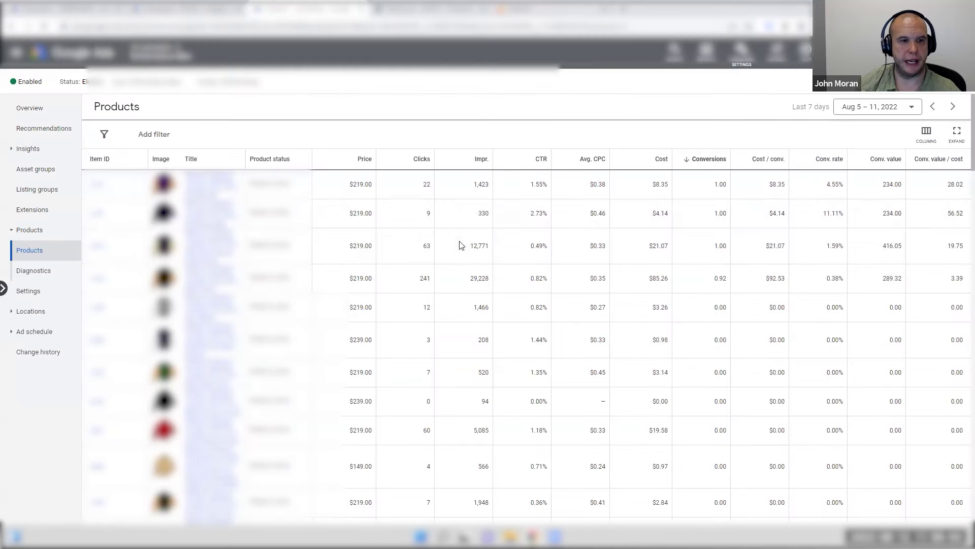
- Compare Google Ads products against Analytics, marking row 2's 234.00 conversion value and the top product's 2 units
{"action": "left_click", "coordinate": [325, 9]}
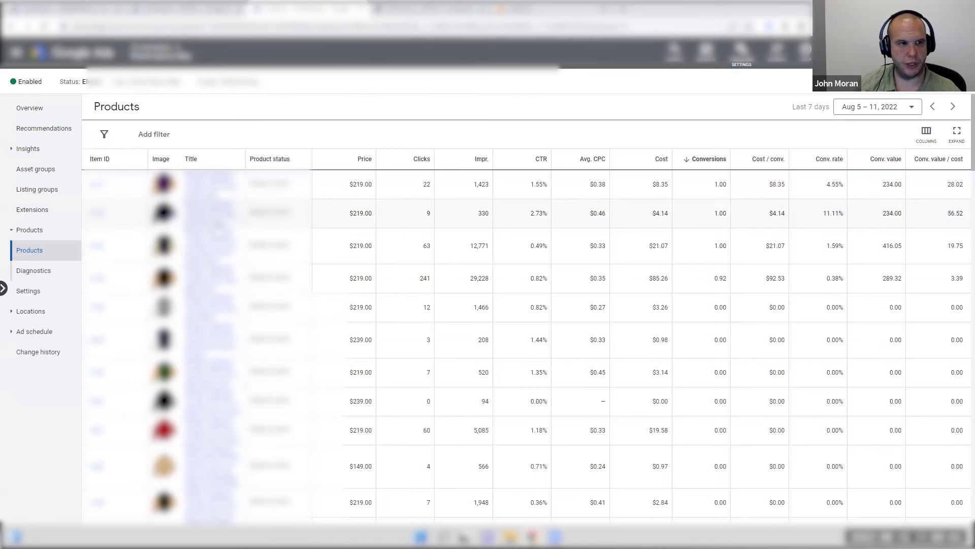
{"action": "left_click", "coordinate": [528, 8]}
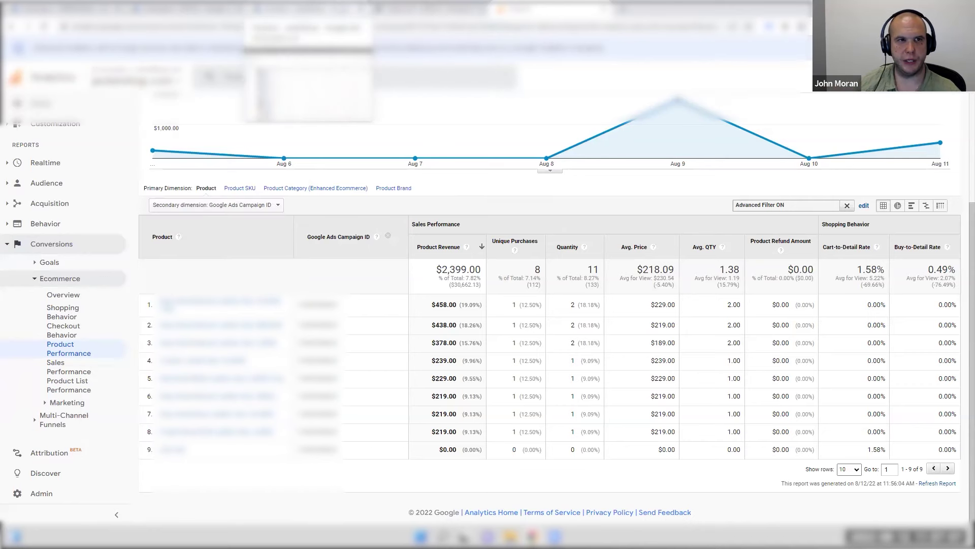
{"action": "left_click", "coordinate": [310, 9]}
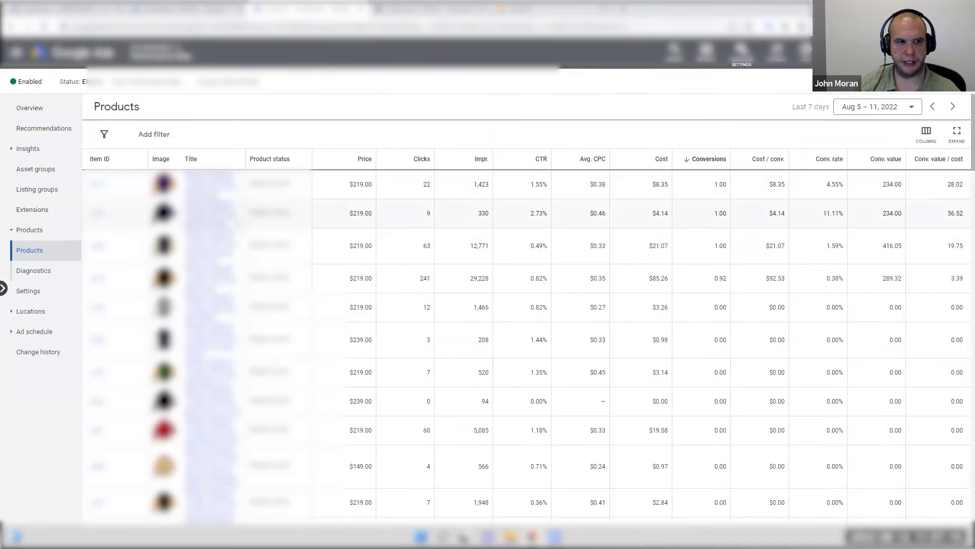
{"action": "left_click_drag", "start_coordinate": [769, 214], "coordinate": [786, 214]}
{"action": "left_click_drag", "start_coordinate": [882, 213], "coordinate": [905, 219]}
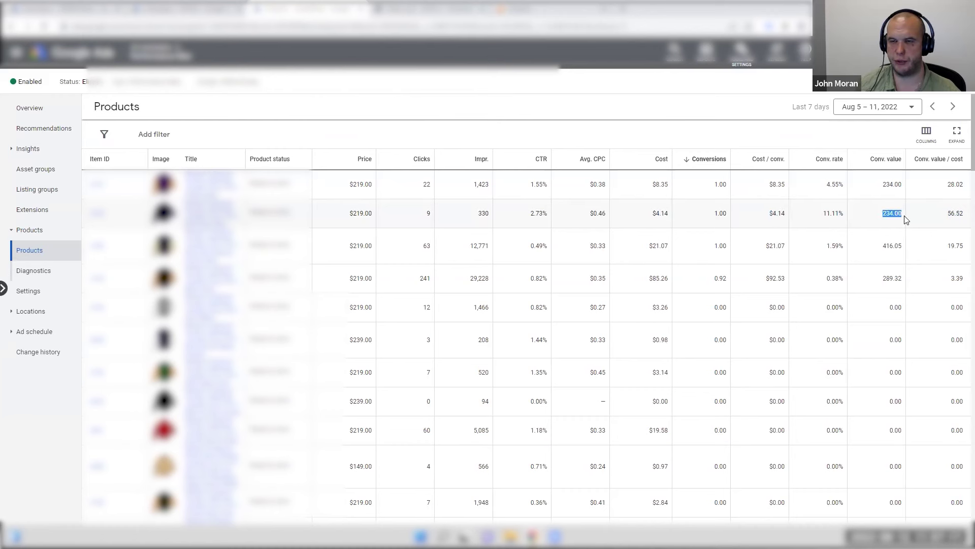
{"action": "left_click", "coordinate": [905, 220]}
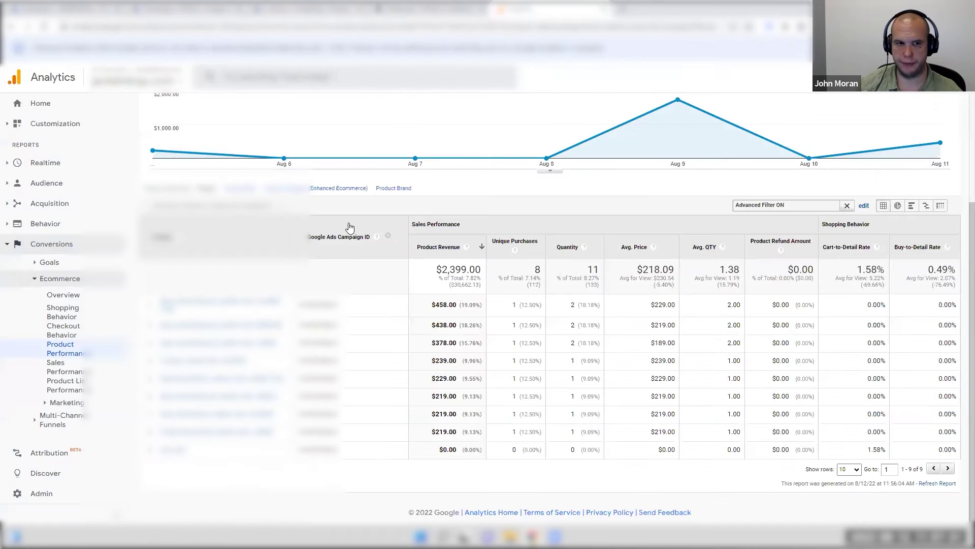
{"action": "left_click", "coordinate": [549, 9]}
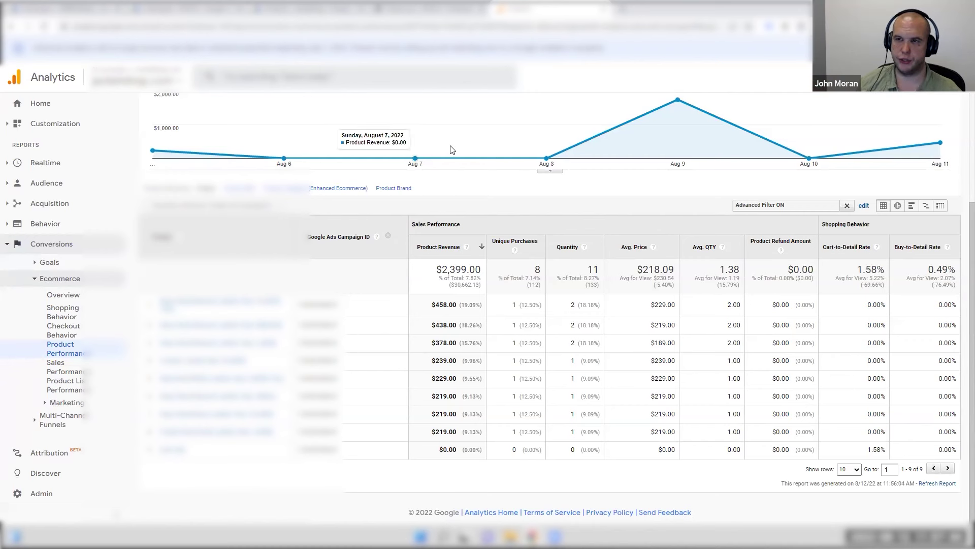
{"action": "left_click_drag", "start_coordinate": [568, 305], "coordinate": [586, 305]}
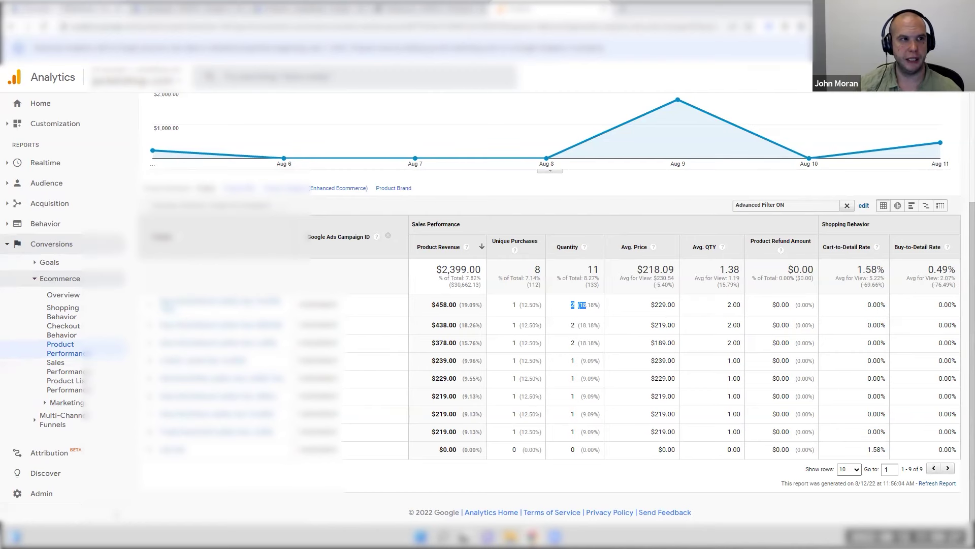
- Search the Google Ads campaign picker with 'ha' to show only the Performance Max - S8 campaign
{"action": "left_click", "coordinate": [153, 10]}
{"action": "left_click", "coordinate": [168, 53]}
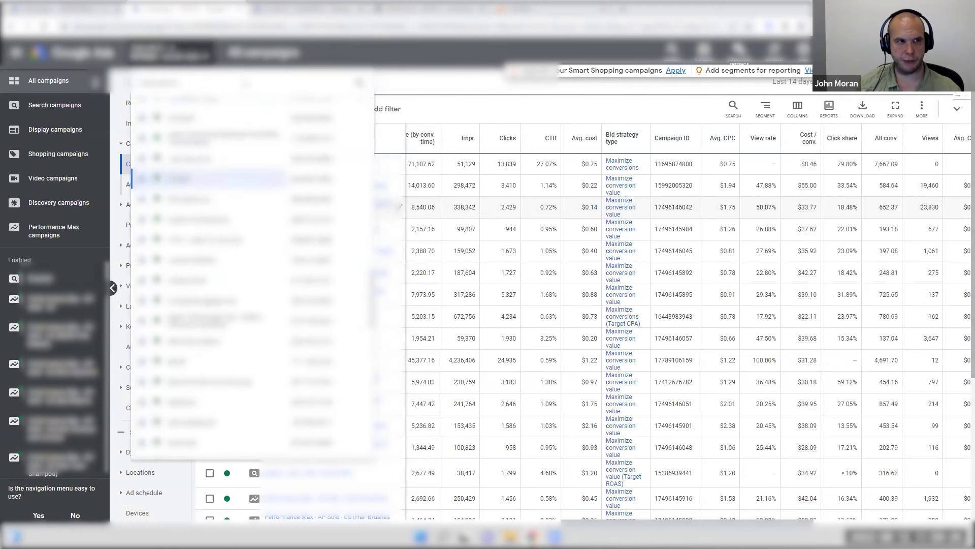
{"action": "type", "text": "ha"}
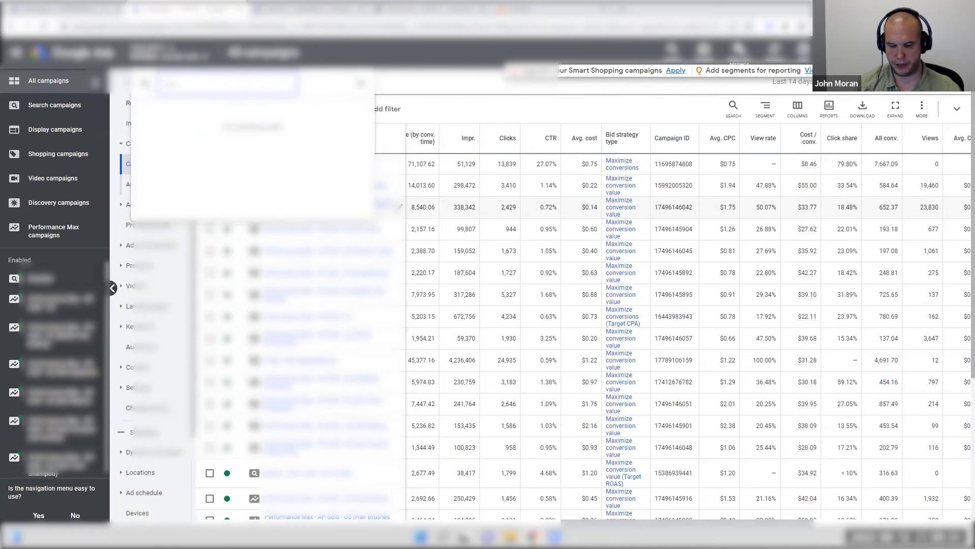
{"action": "key", "text": "Return"}
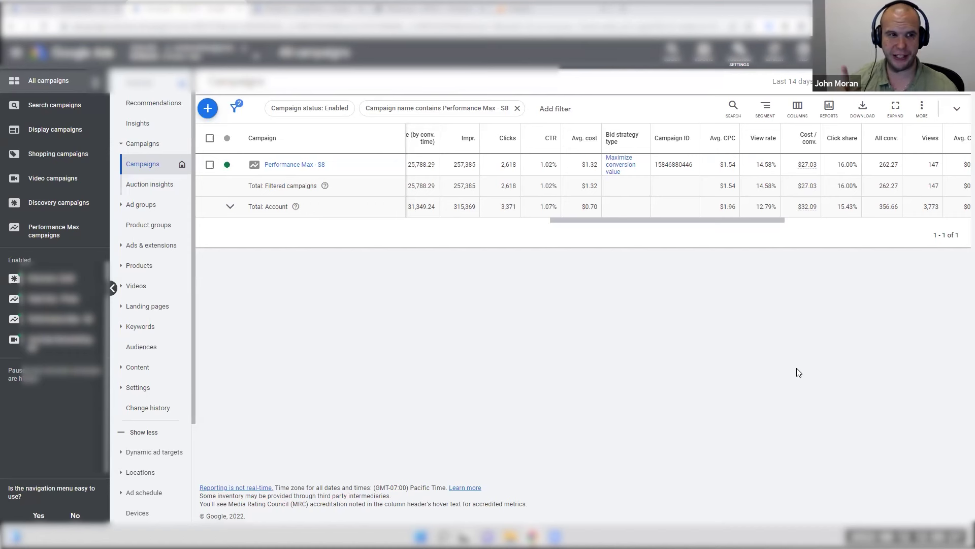
- Remove the Performance Max - S8 filter and set the date range to Jul 1 – Aug 11, 2022
{"action": "left_click", "coordinate": [517, 109]}
{"action": "left_click", "coordinate": [792, 82]}
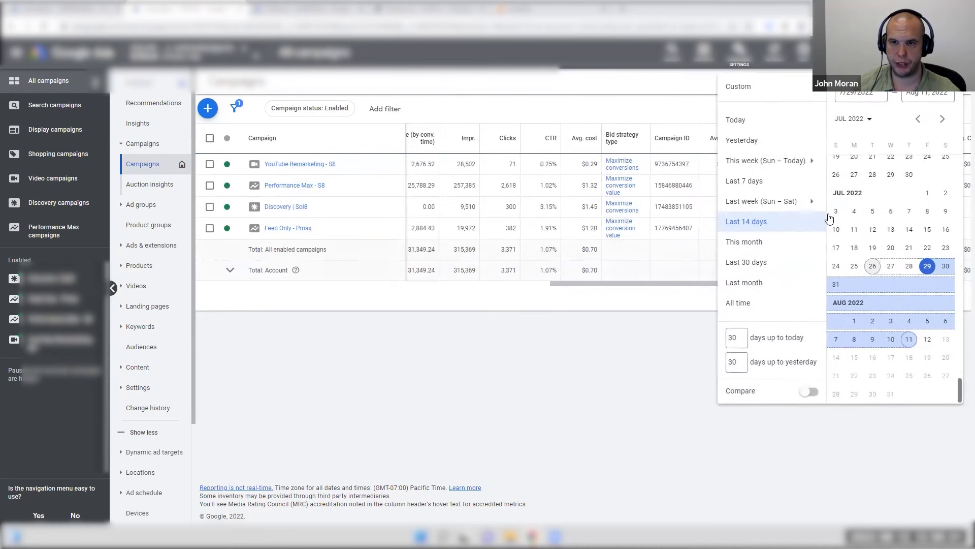
{"action": "left_click", "coordinate": [926, 195]}
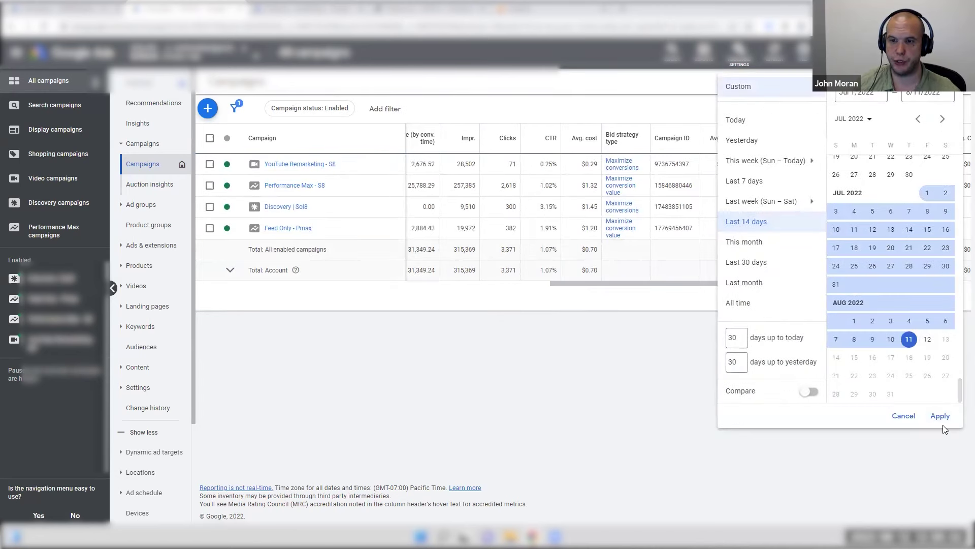
{"action": "left_click", "coordinate": [941, 416]}
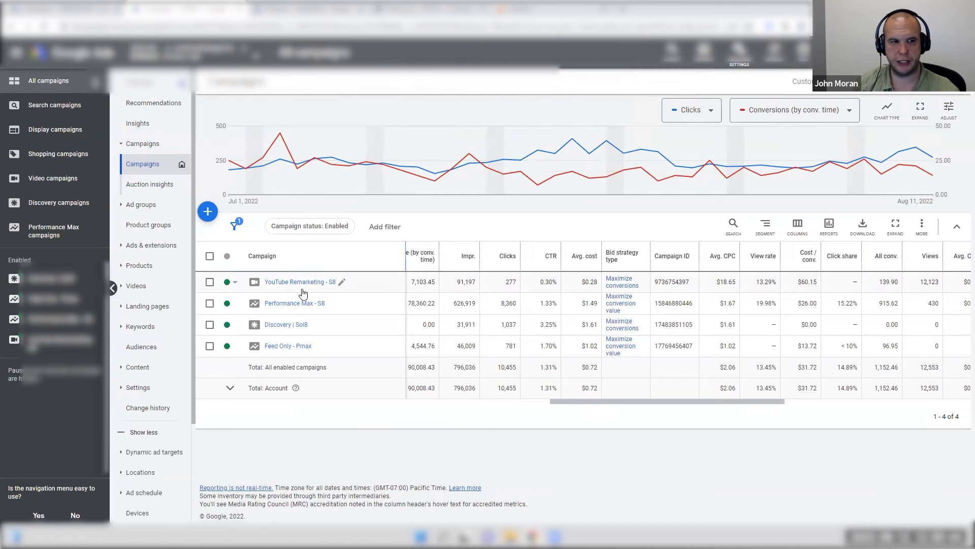
{"action": "left_click", "coordinate": [292, 304]}
{"action": "key", "text": "alt+Left"}
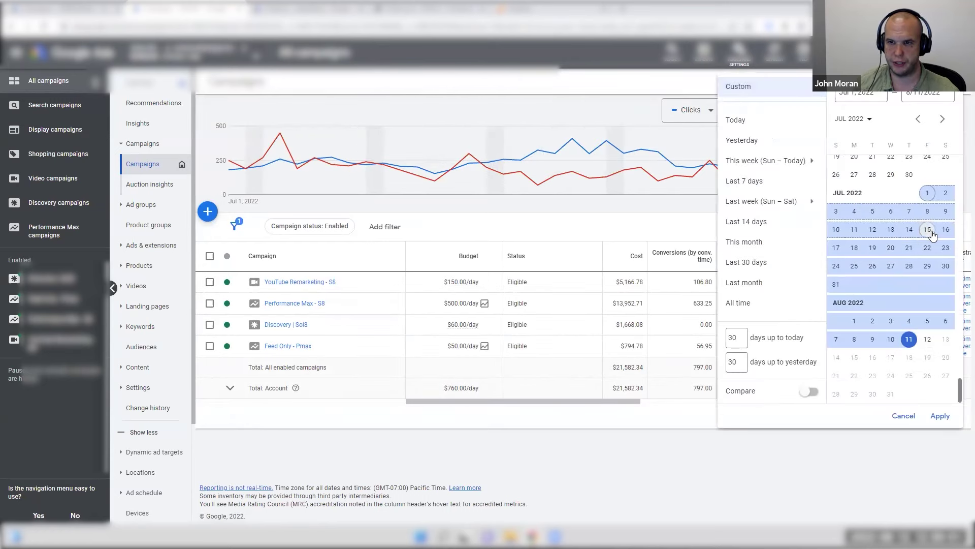
- Set the date range to Jul 16 – 27, 2022, compared with the previous period Jul 4 – 15
{"action": "left_click", "coordinate": [946, 229]}
{"action": "left_click", "coordinate": [891, 266]}
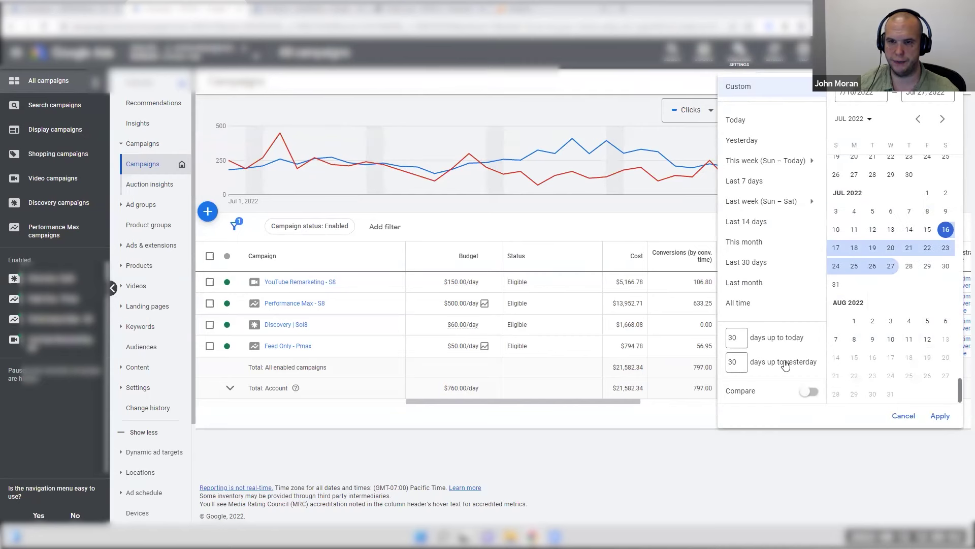
{"action": "left_click", "coordinate": [808, 391]}
{"action": "left_click", "coordinate": [940, 477]}
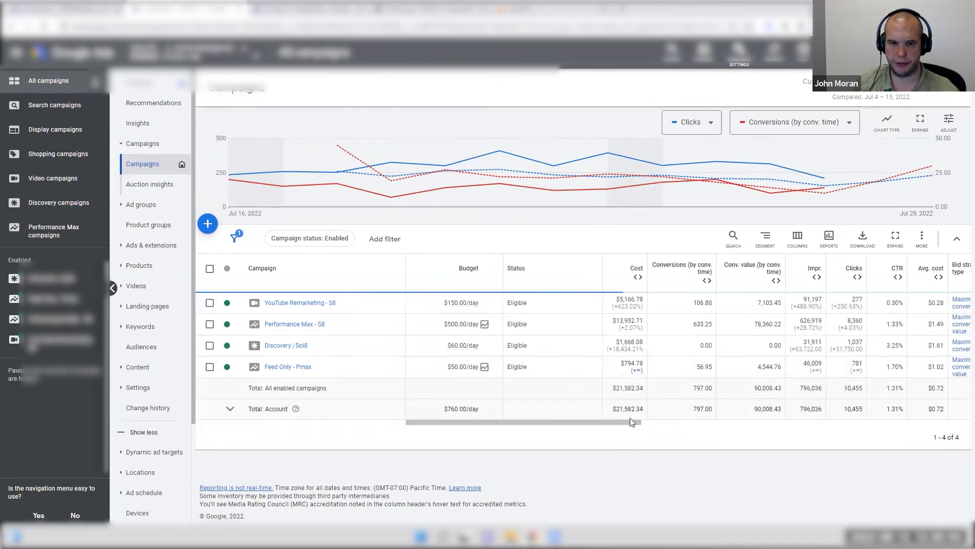
- Scroll the campaigns table to review the ROAS comparison columns, then open Performance Max - S8
{"action": "left_click_drag", "start_coordinate": [614, 427], "coordinate": [650, 427]}
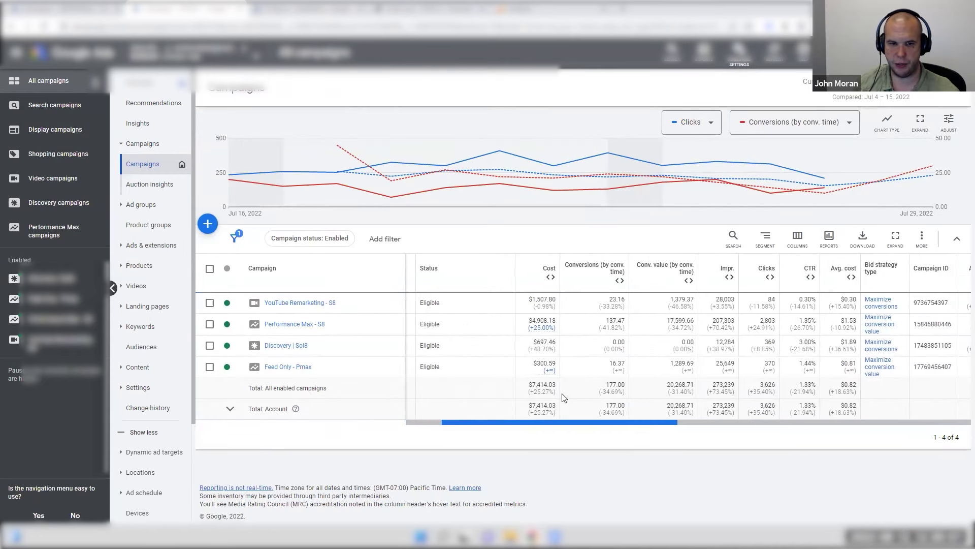
{"action": "left_click_drag", "start_coordinate": [557, 391], "coordinate": [534, 392]}
{"action": "left_click_drag", "start_coordinate": [666, 391], "coordinate": [694, 392]}
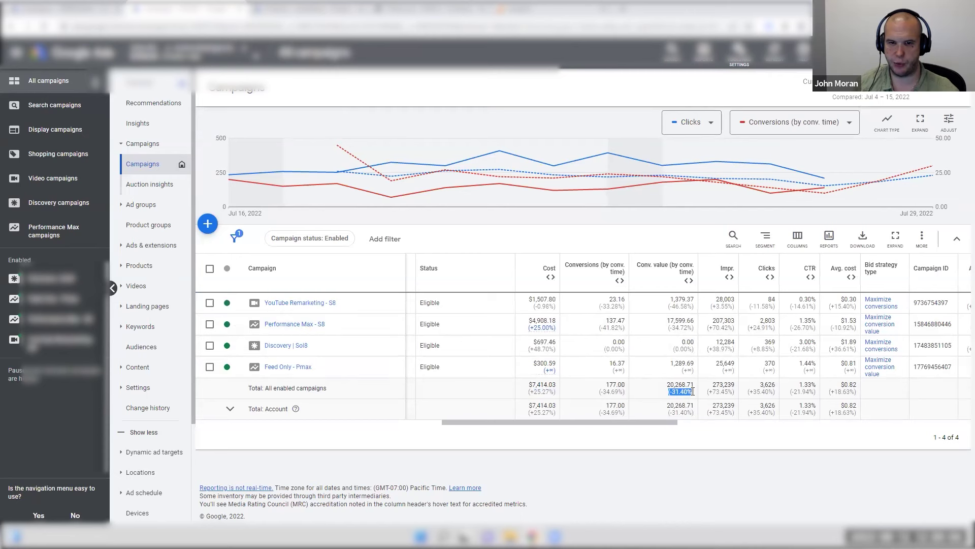
{"action": "left_click_drag", "start_coordinate": [658, 424], "coordinate": [815, 424]}
{"action": "left_click", "coordinate": [815, 424]}
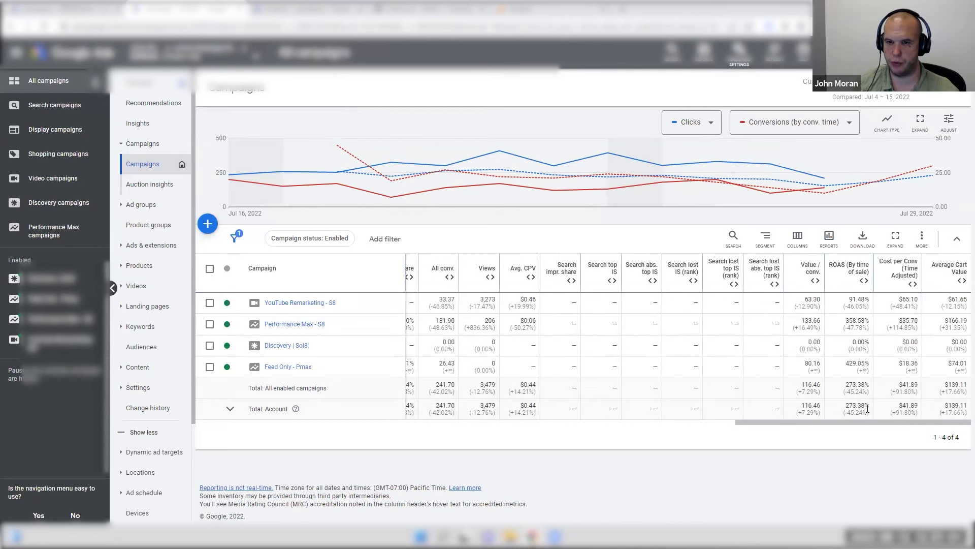
{"action": "left_click_drag", "start_coordinate": [845, 391], "coordinate": [867, 393]}
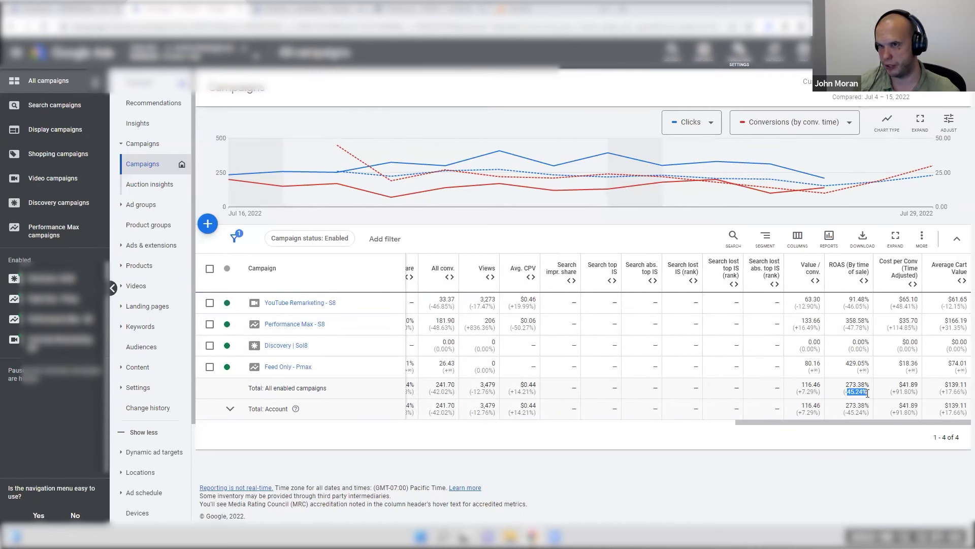
{"action": "left_click", "coordinate": [293, 324]}
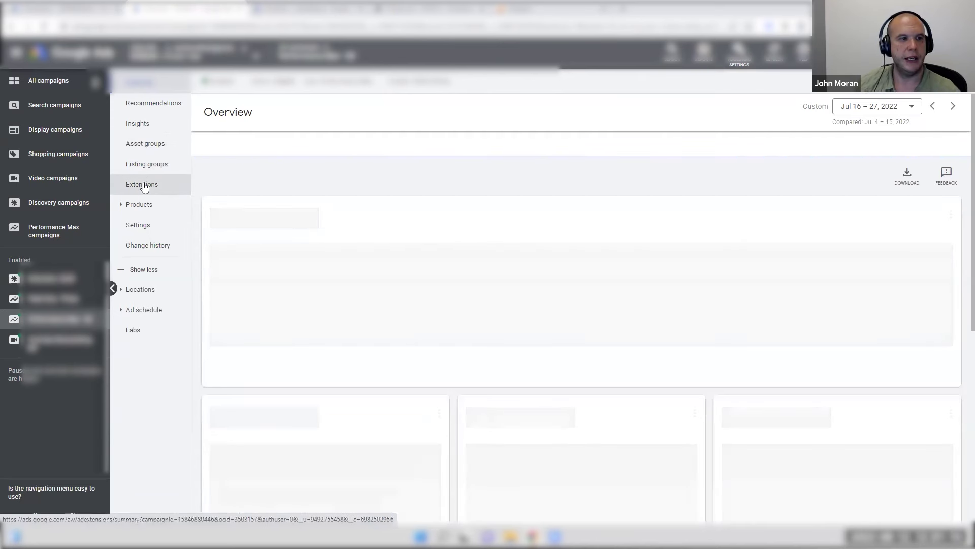
- Show the Products page of the Performance Max - S8 campaign for Jul 16 – 27, 2022
{"action": "left_click", "coordinate": [153, 202]}
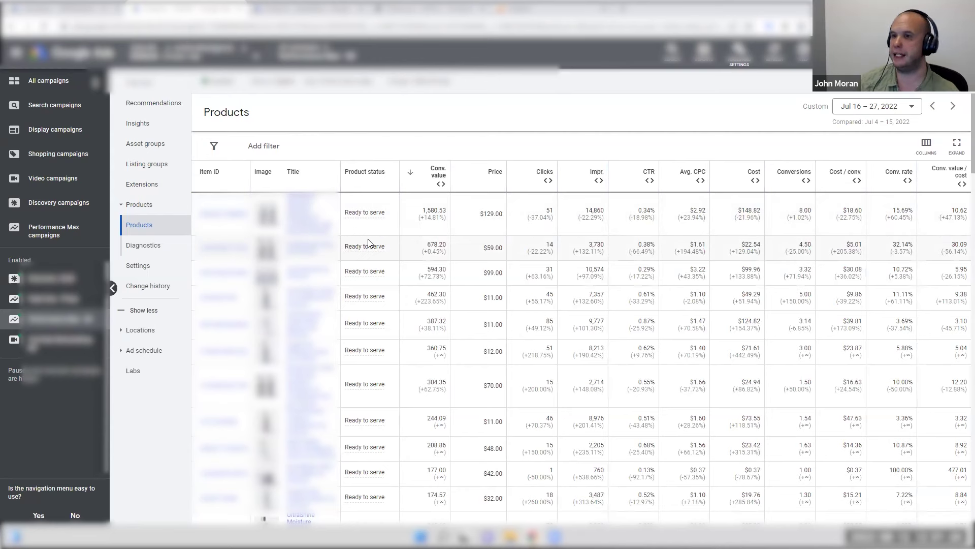
- Change the range to Jul 1 – Aug 11, 2022 with comparison turned off, back on the products list
{"action": "left_click", "coordinate": [620, 198]}
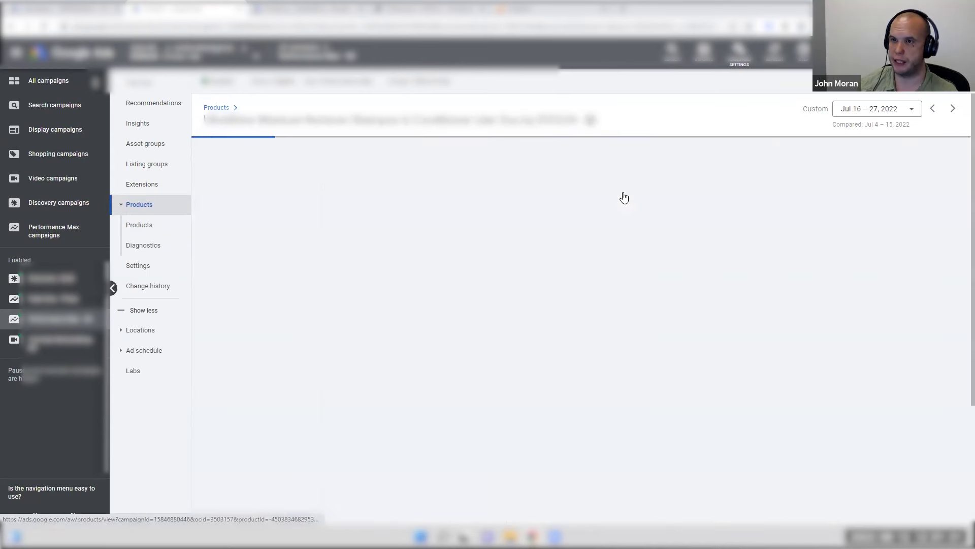
{"action": "left_click", "coordinate": [891, 112]}
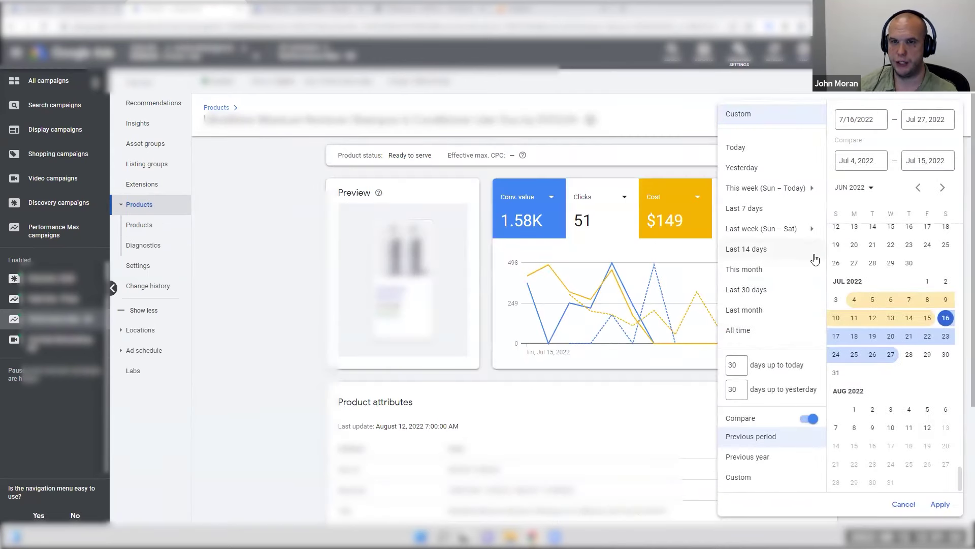
{"action": "left_click", "coordinate": [808, 418]}
{"action": "left_click", "coordinate": [928, 220]}
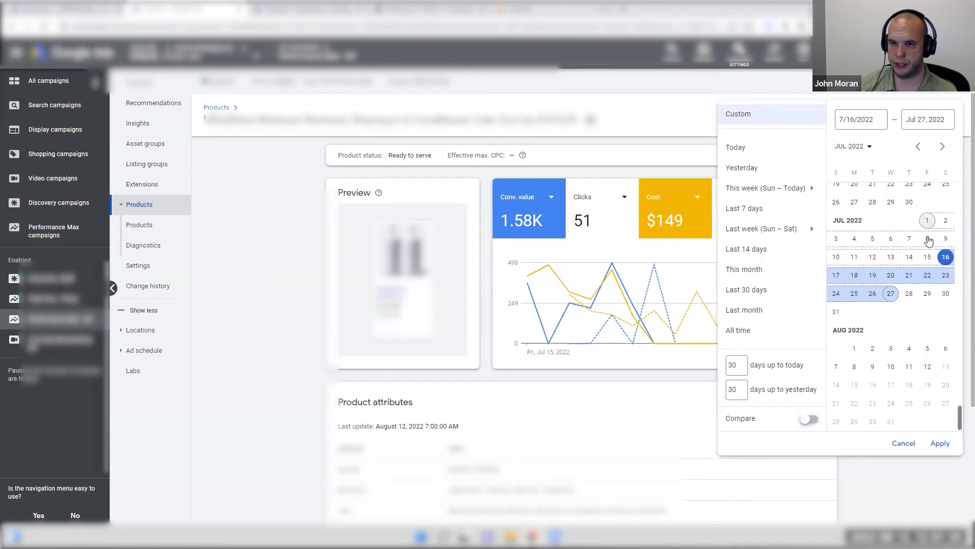
{"action": "left_click", "coordinate": [909, 367]}
{"action": "left_click", "coordinate": [940, 435]}
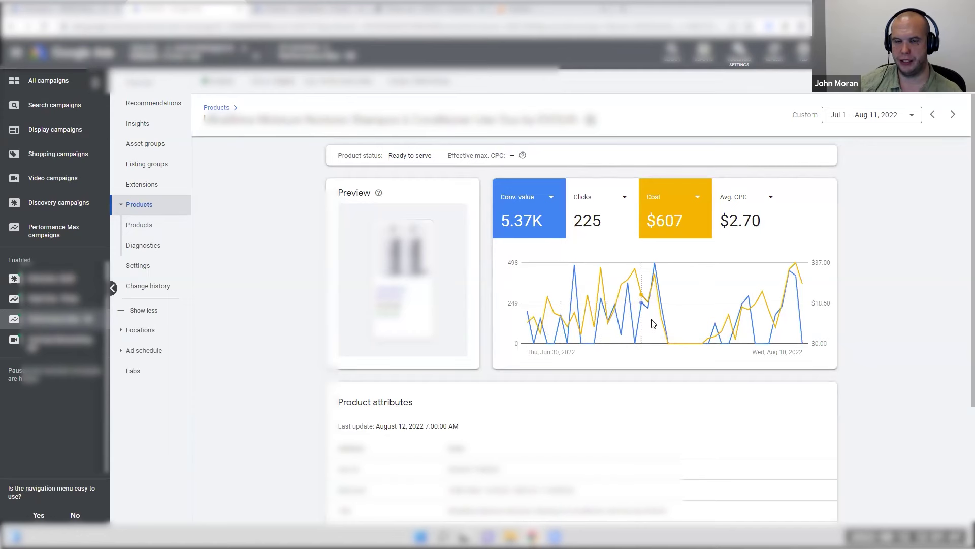
{"action": "left_click", "coordinate": [589, 120]}
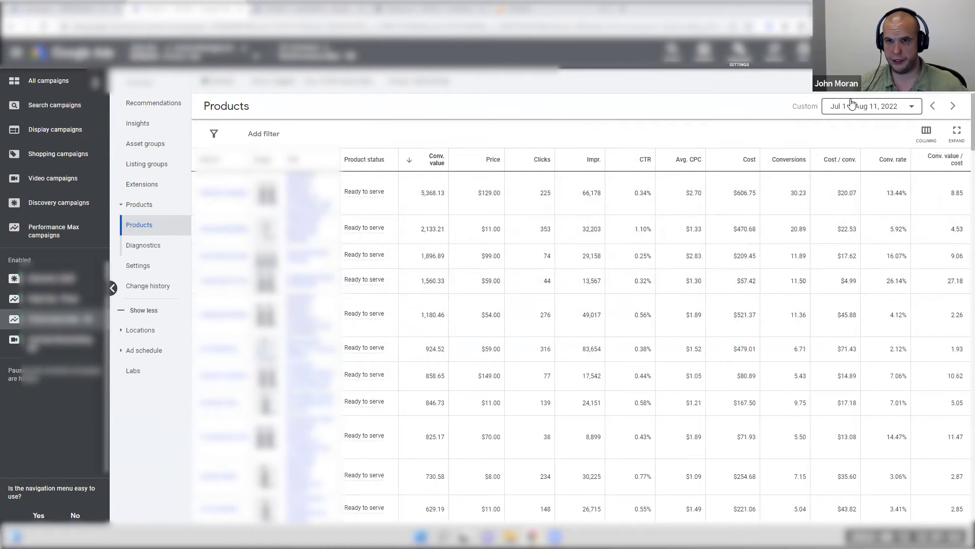
{"action": "scroll", "coordinate": [824, 173], "scroll_direction": "down", "scroll_amount": 2}
{"action": "scroll", "coordinate": [824, 172], "scroll_direction": "down", "scroll_amount": 15}
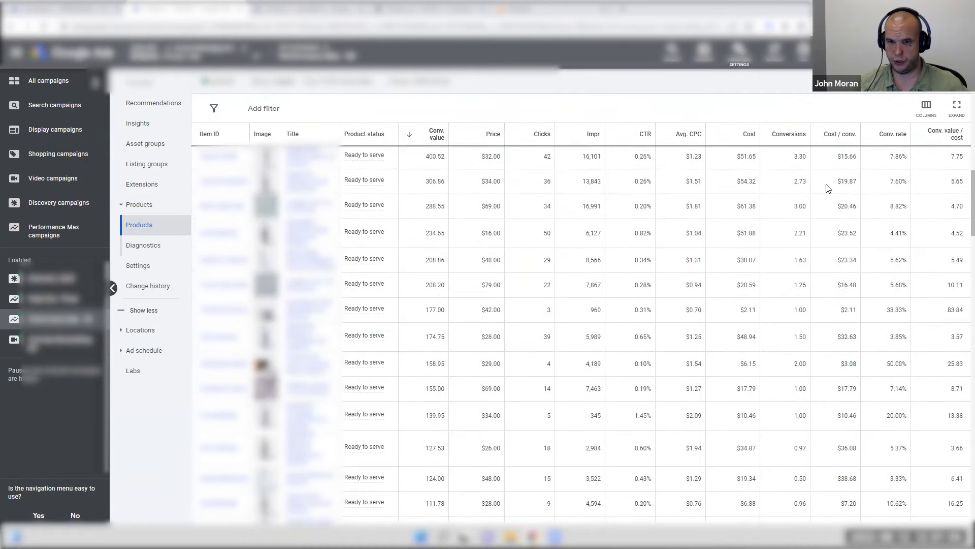
{"action": "scroll", "coordinate": [801, 324], "scroll_direction": "down", "scroll_amount": 5}
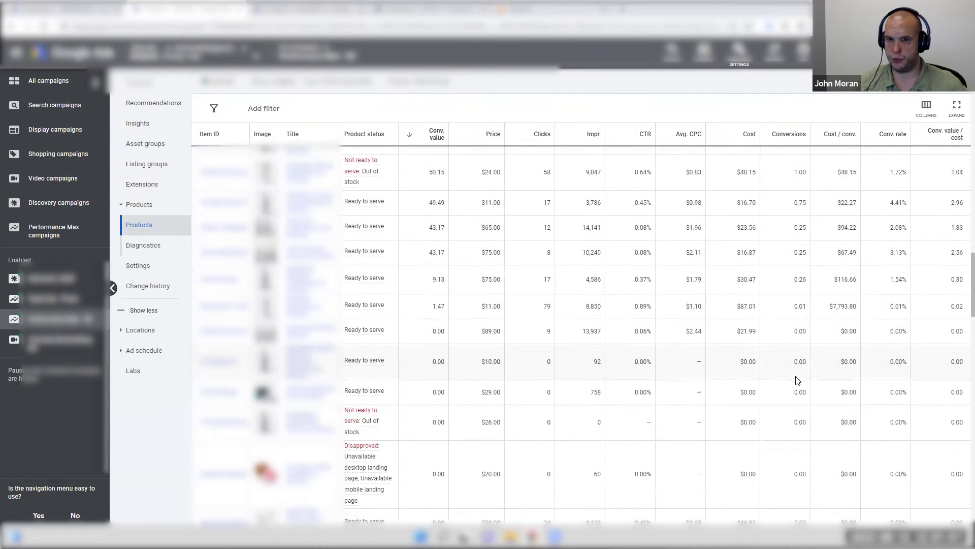
{"action": "scroll", "coordinate": [804, 379], "scroll_direction": "up", "scroll_amount": 10}
{"action": "scroll", "coordinate": [808, 380], "scroll_direction": "up", "scroll_amount": 8}
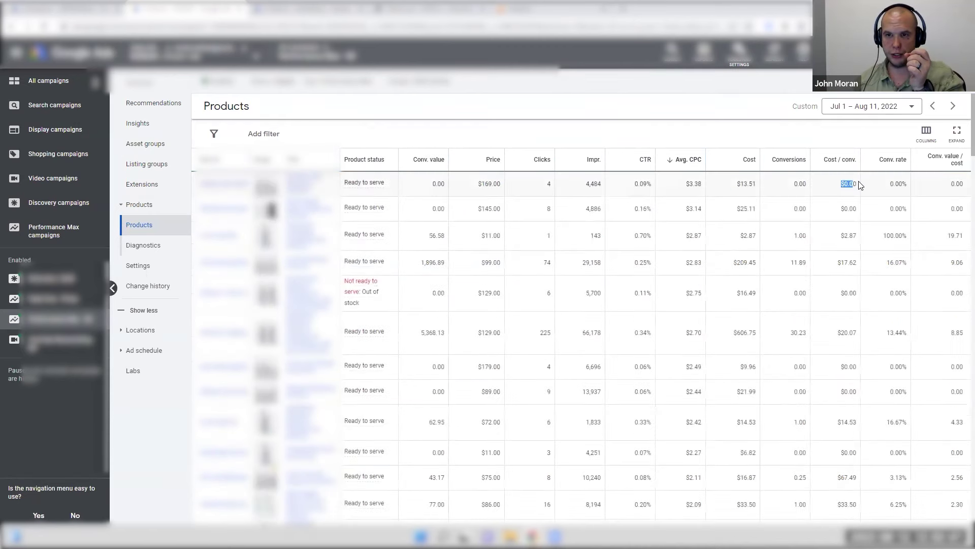
{"action": "left_click", "coordinate": [434, 161]}
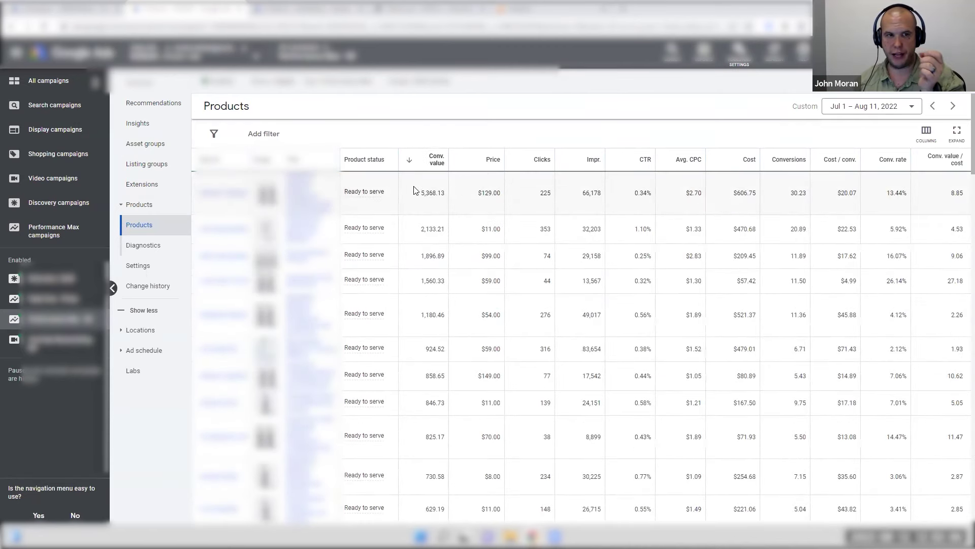